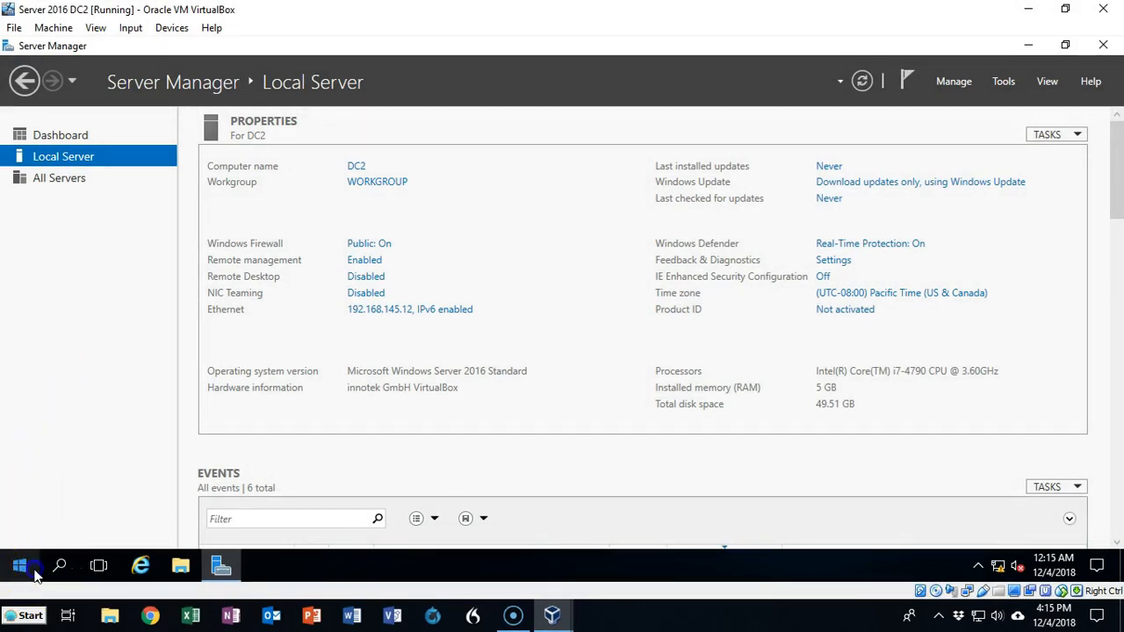
- Open the IPv4 properties of DC2's Ethernet network connection
left_click(85, 378)
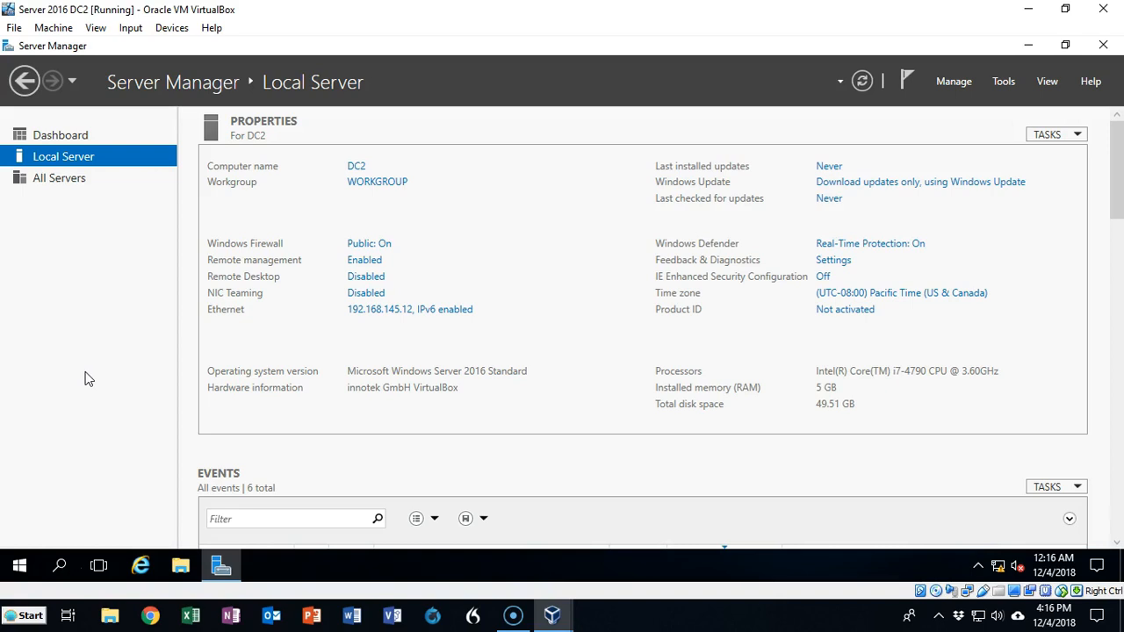
left_click(44, 474)
left_click(29, 422)
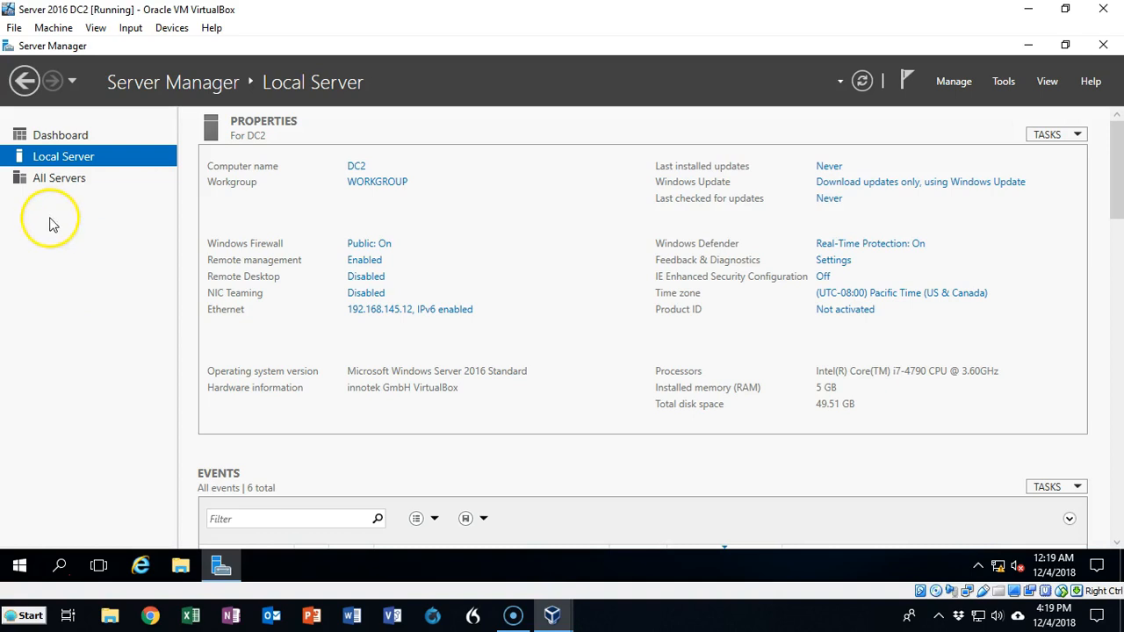
left_click(393, 318)
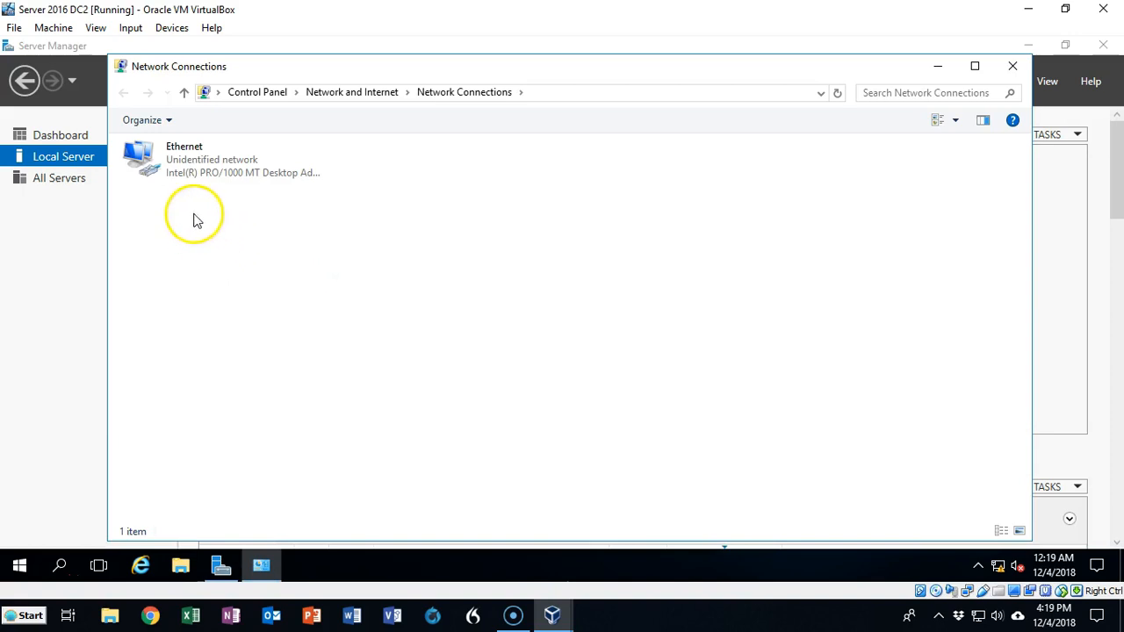
right_click(191, 167)
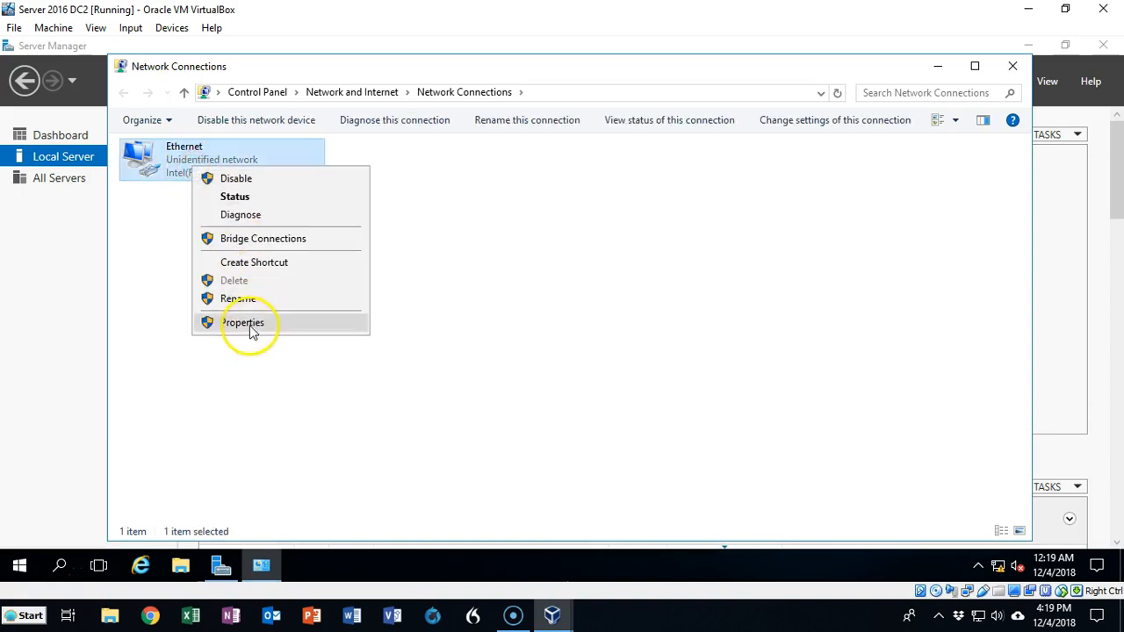
left_click(242, 323)
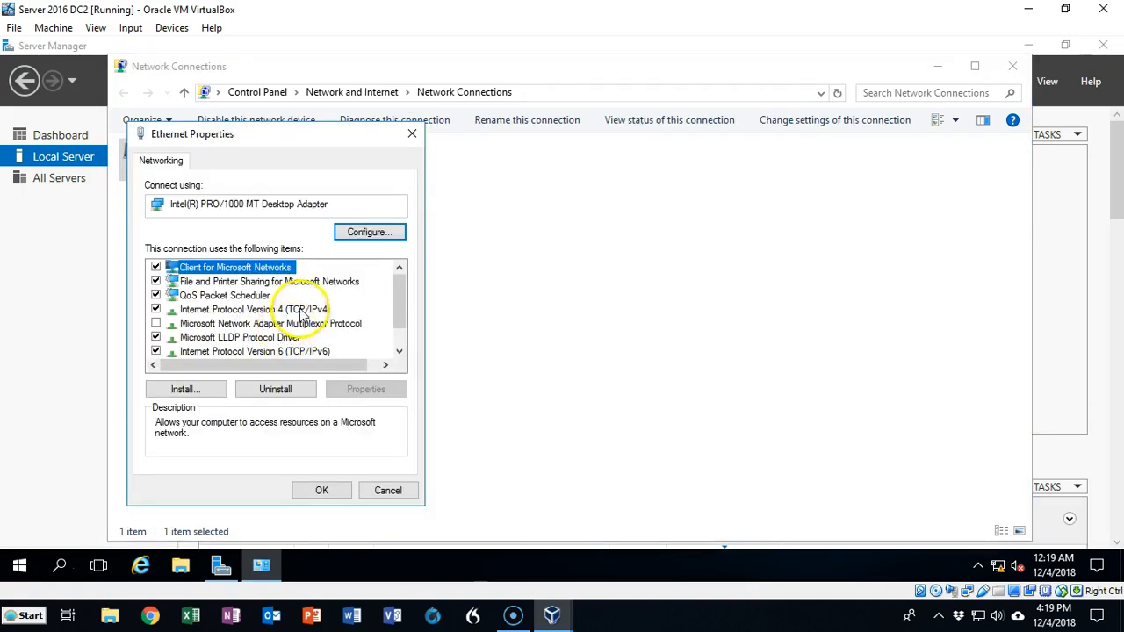
double_click(301, 314)
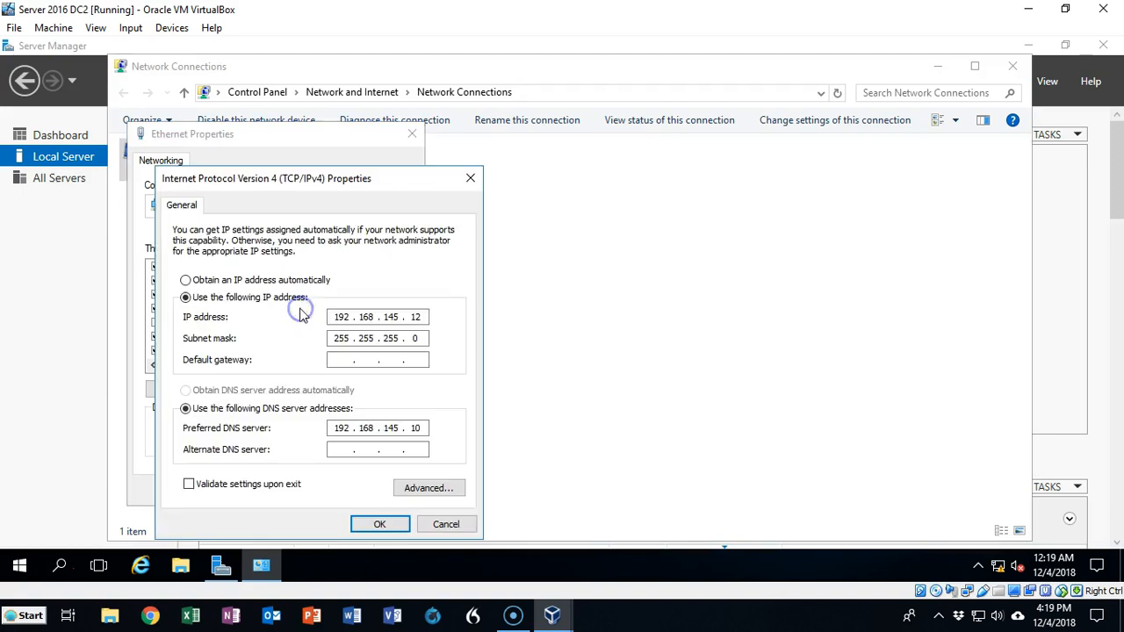
- Change the IPv4 address's last octet, apply it, then open System Properties' name change settings
left_click(448, 328)
left_click(614, 377)
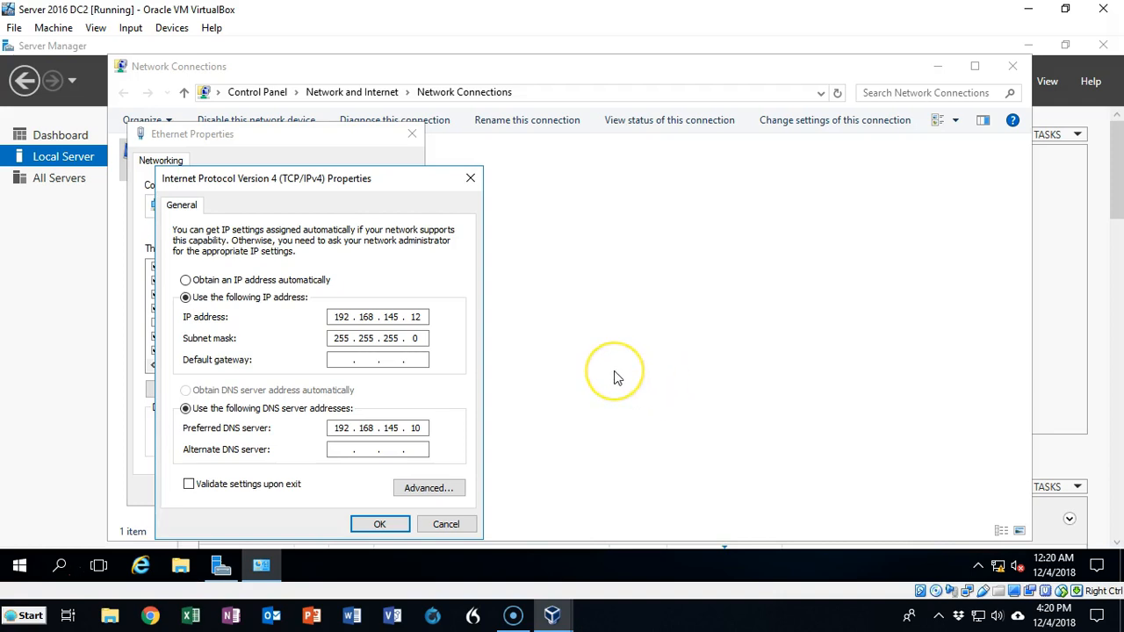
left_click(351, 318)
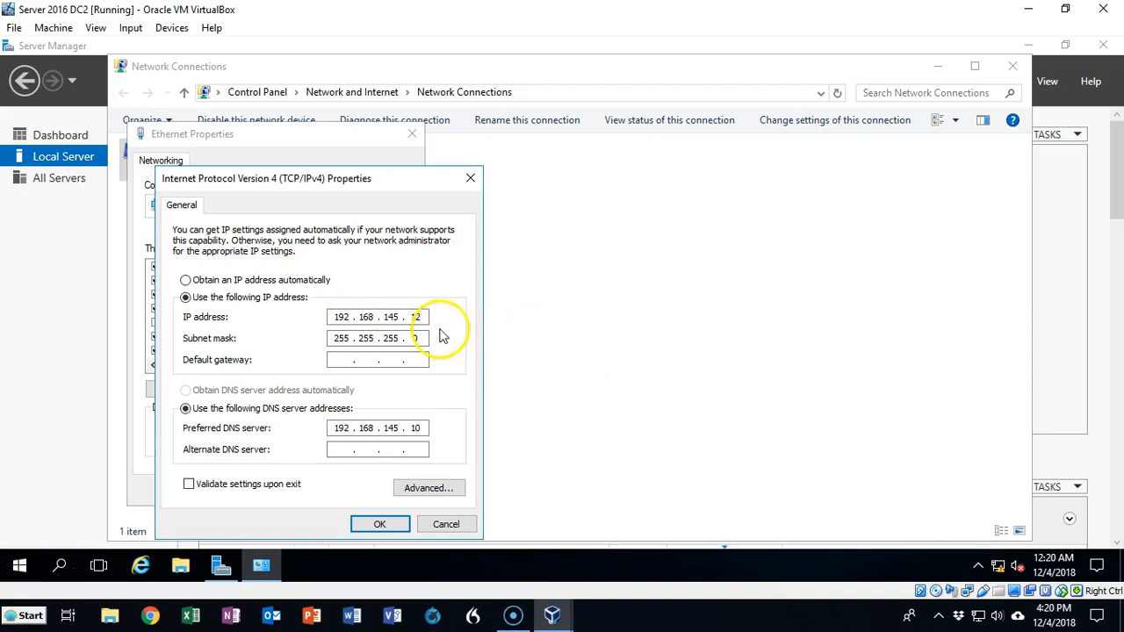
left_click(412, 316)
double_click(412, 317)
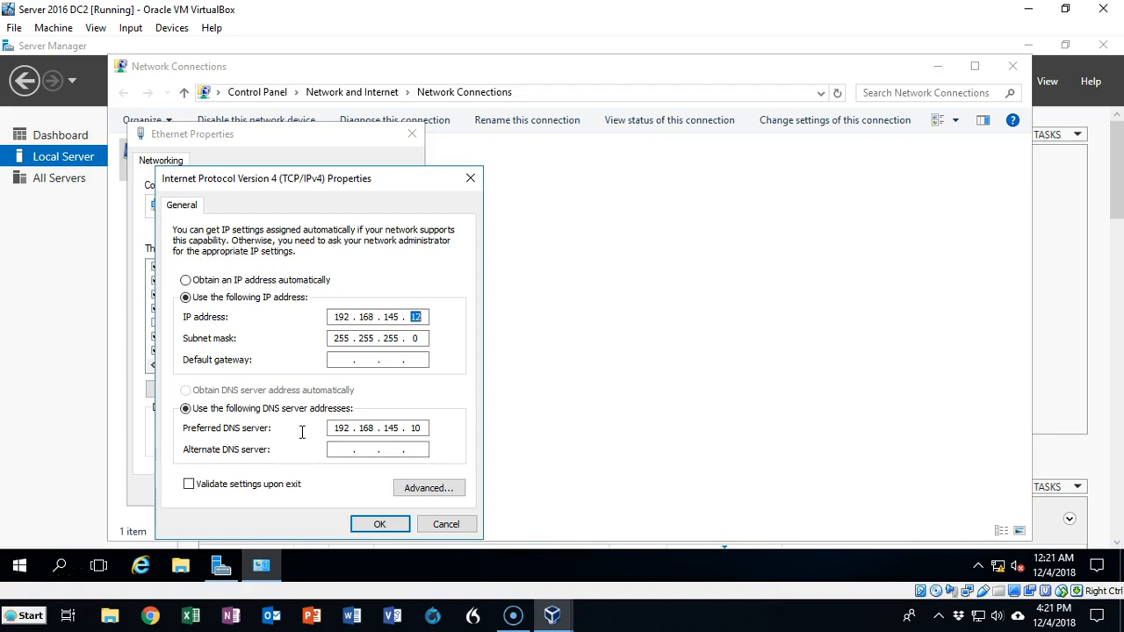
left_click(379, 525)
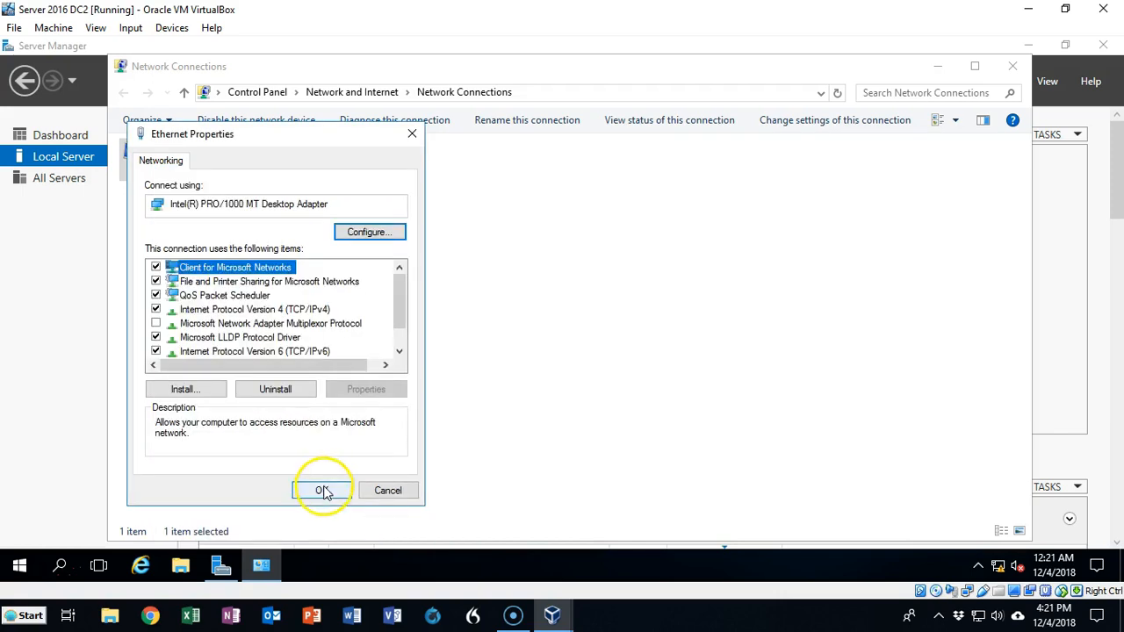
left_click(321, 488)
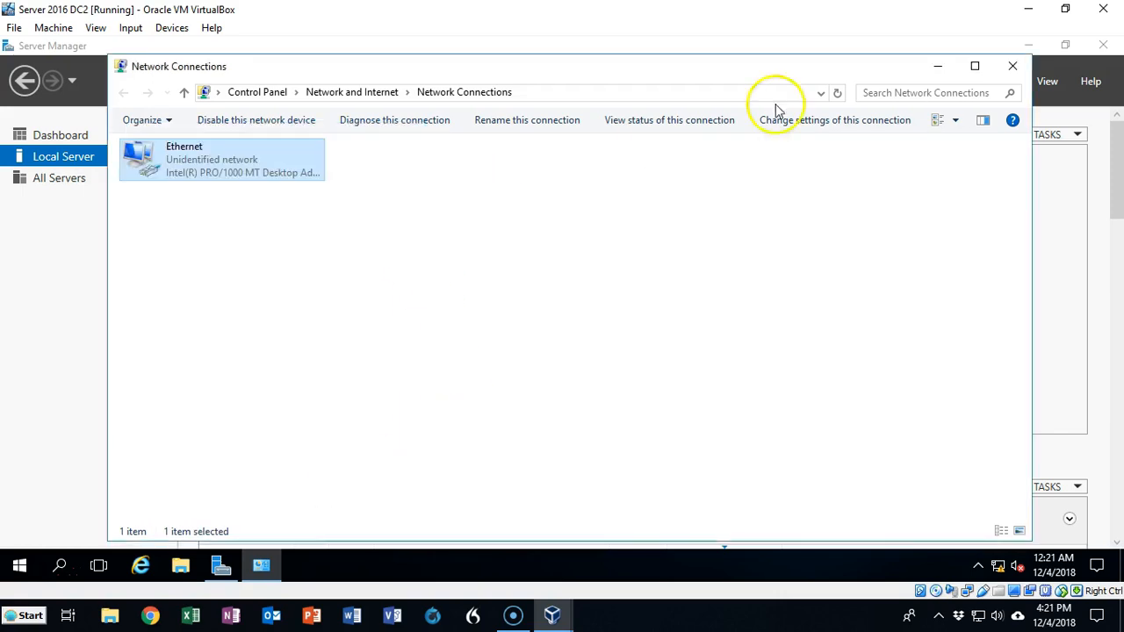
left_click(1013, 66)
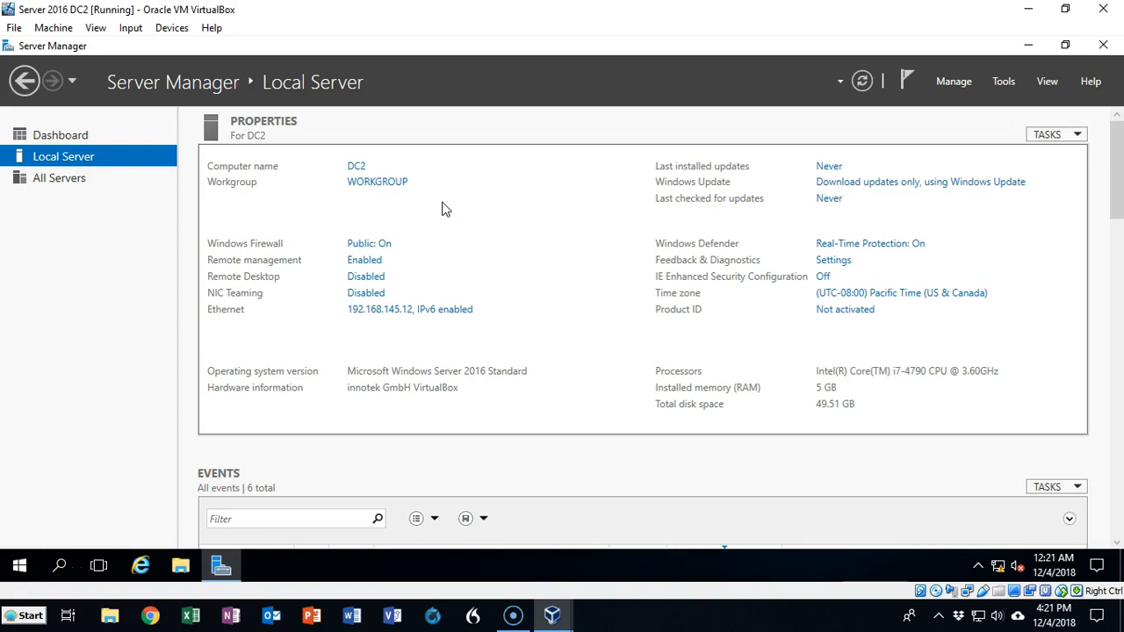
left_click(380, 183)
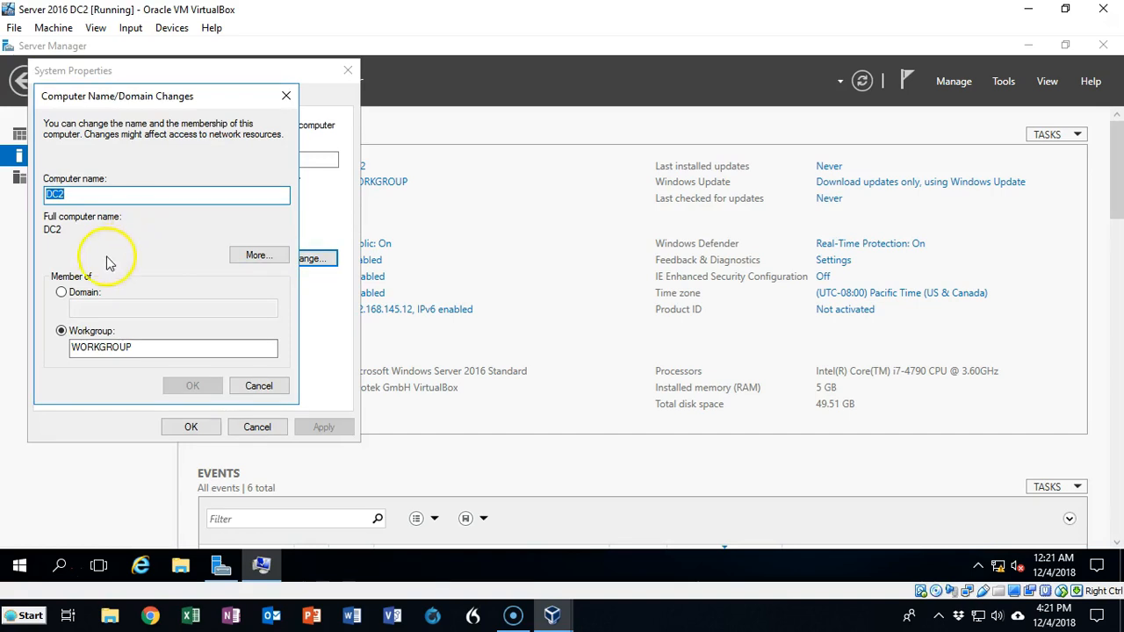
- Make DC2 a member of the us.syberoffense.com domain and submit the join request
left_click(62, 294)
type("us.syberoffense.com")
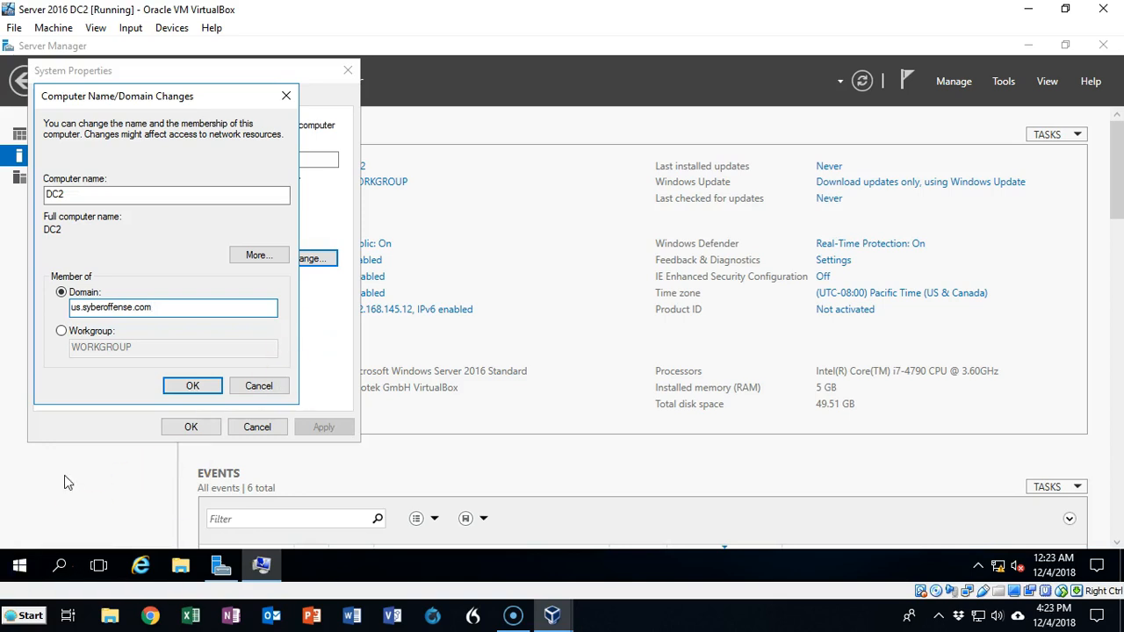
left_click(183, 391)
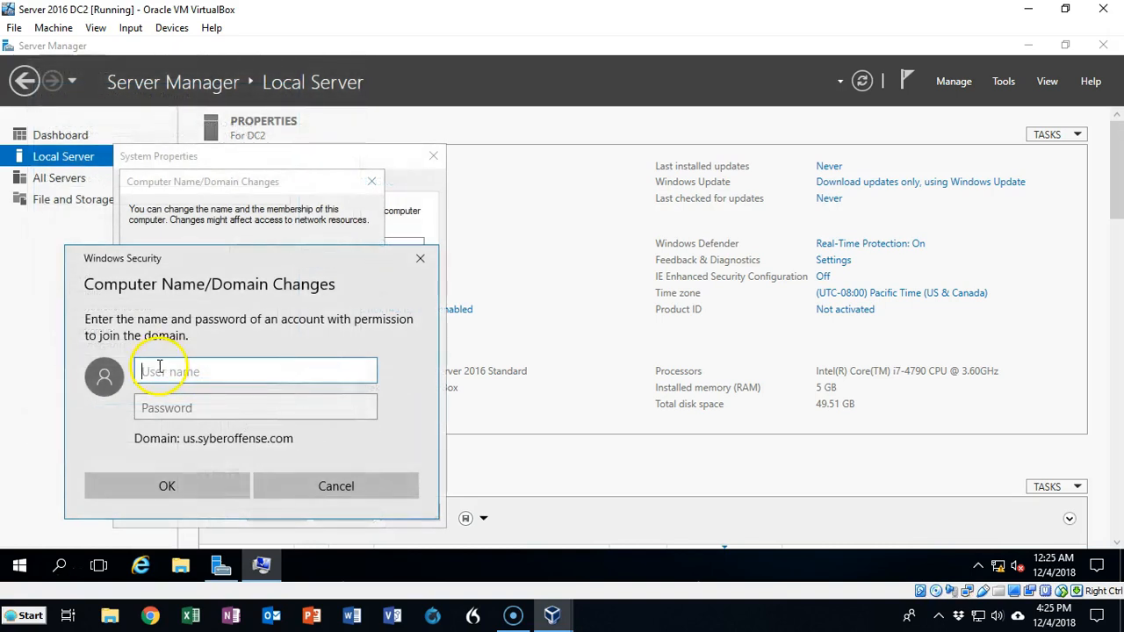
- Join us.syberoffense.com with domain administrator credentials, acknowledge the welcome and restart messages, and close
left_click(158, 373)
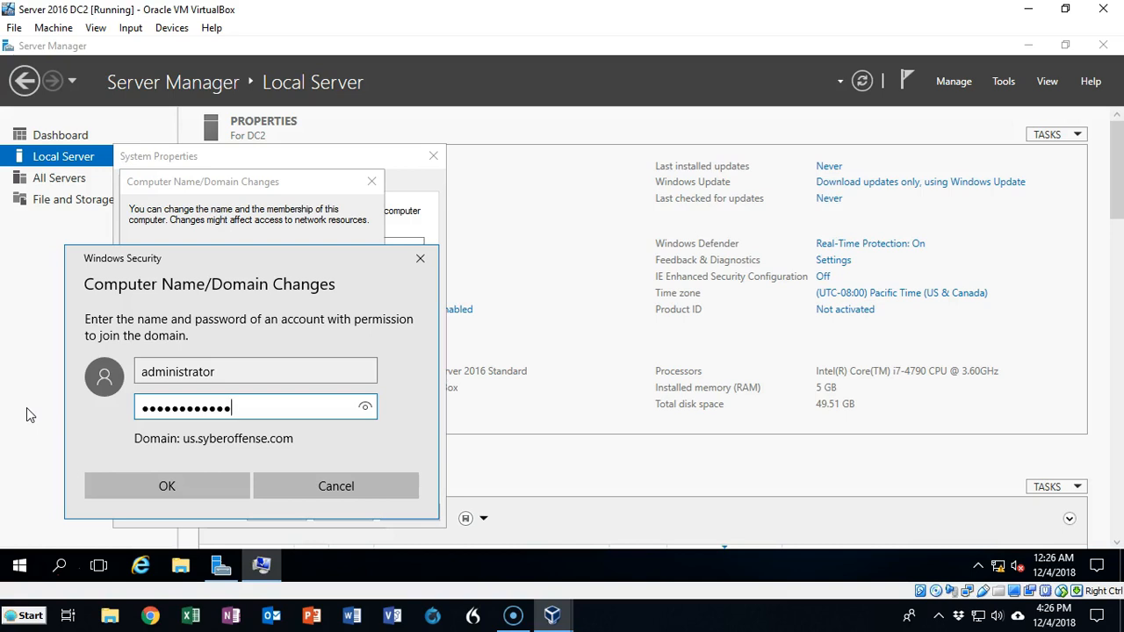
key("Return")
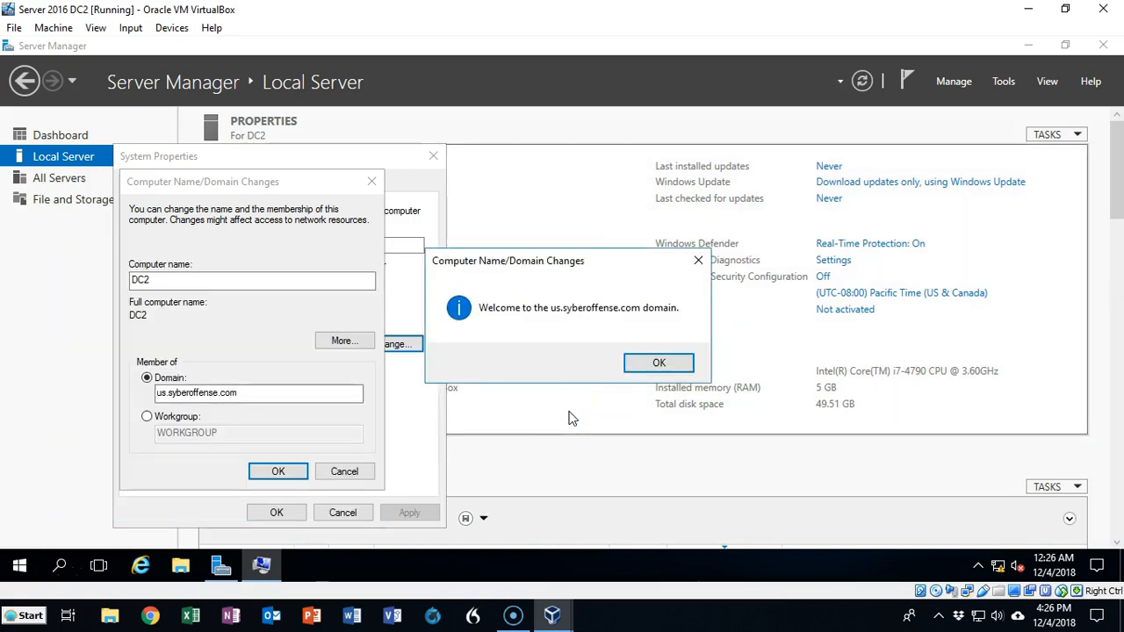
left_click(649, 364)
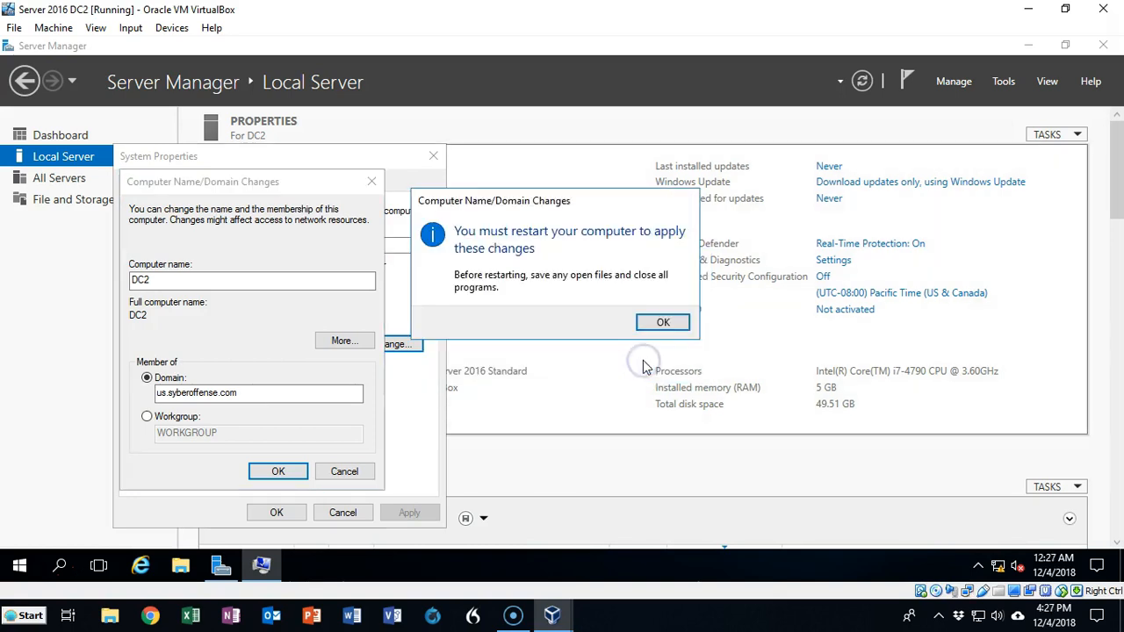
left_click(655, 323)
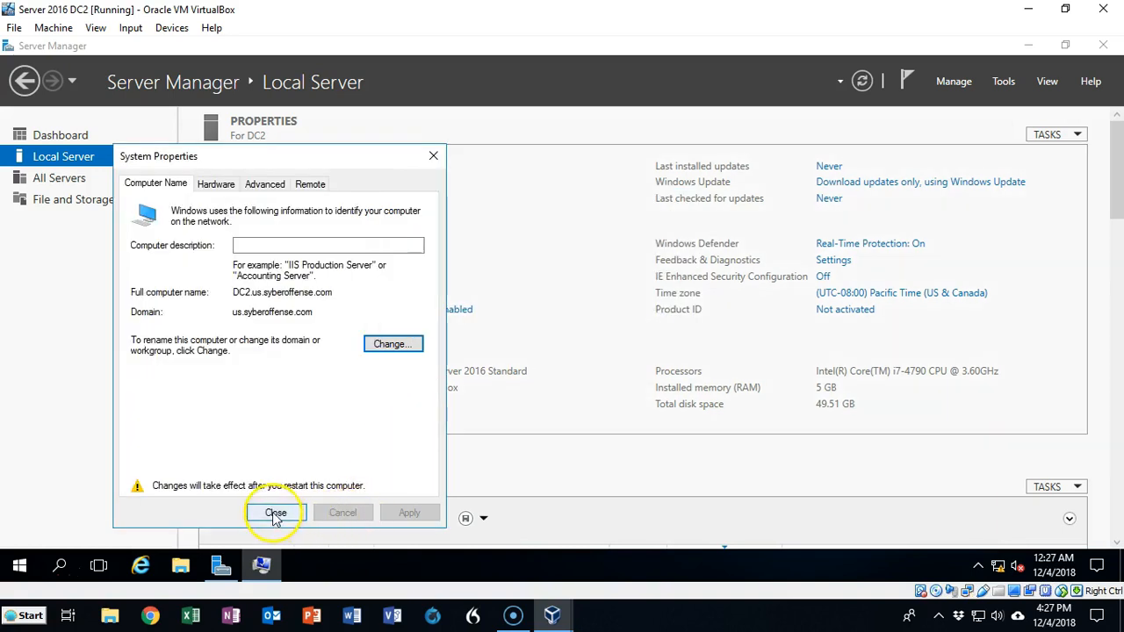
left_click(275, 515)
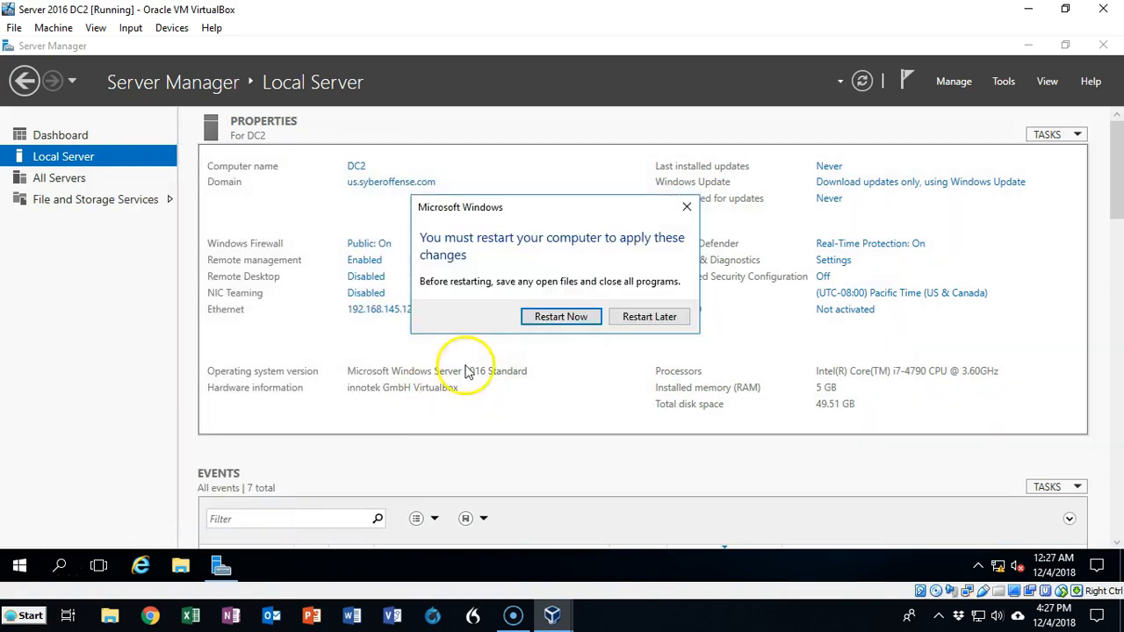
- Restart DC2 and sign in as syberoffense\administrator with the administrator password
left_click(560, 317)
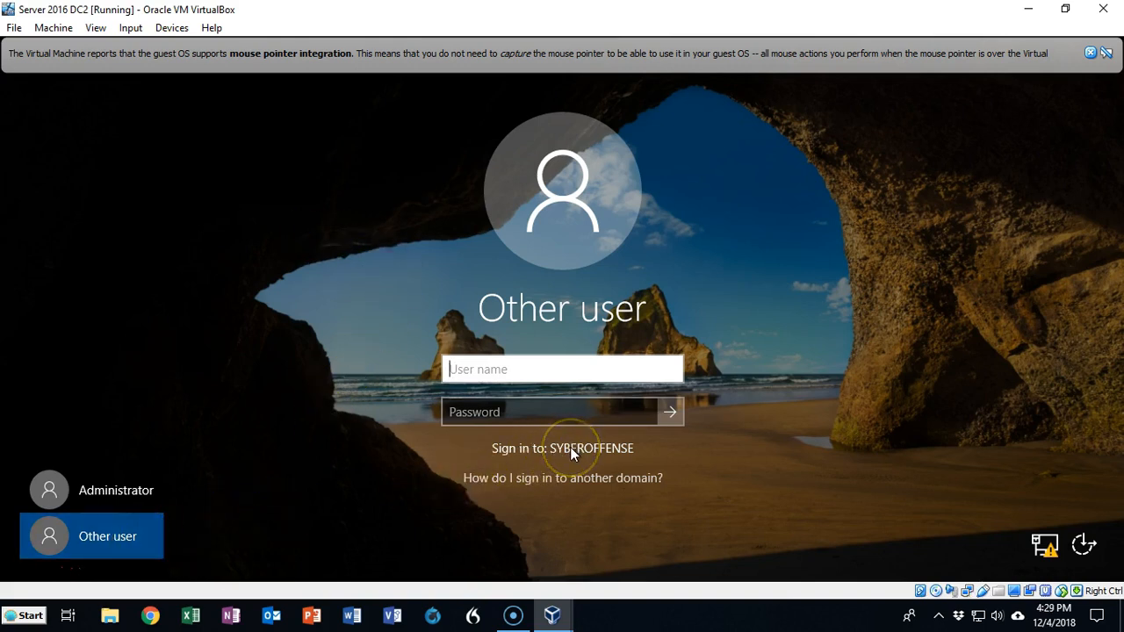
left_click(458, 370)
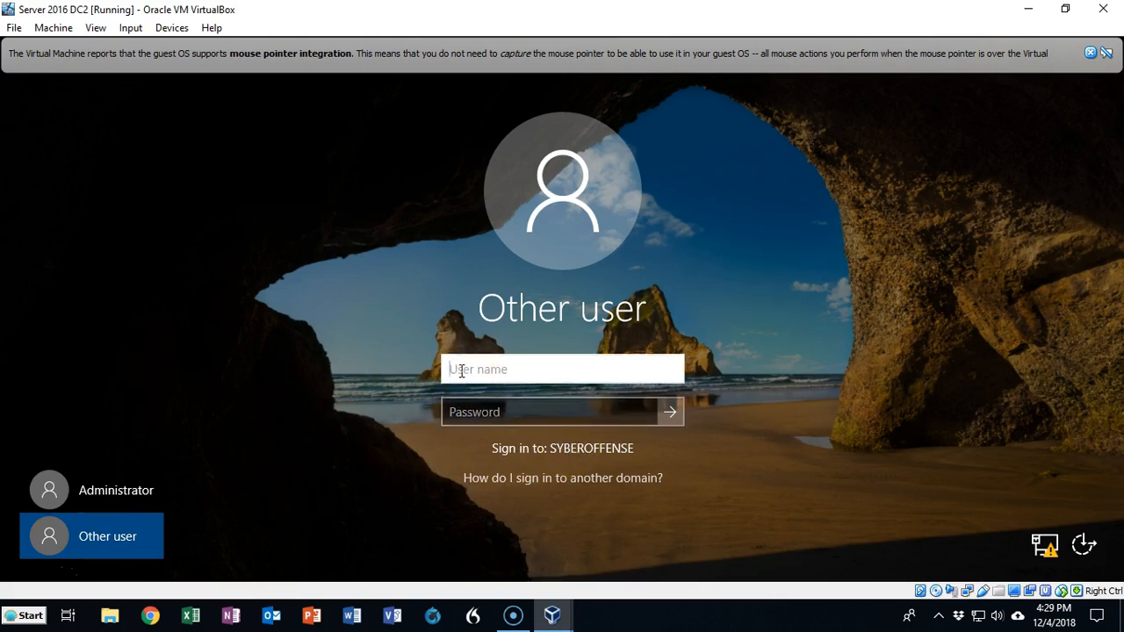
type("syberoffense")
left_click(465, 320)
type("\\")
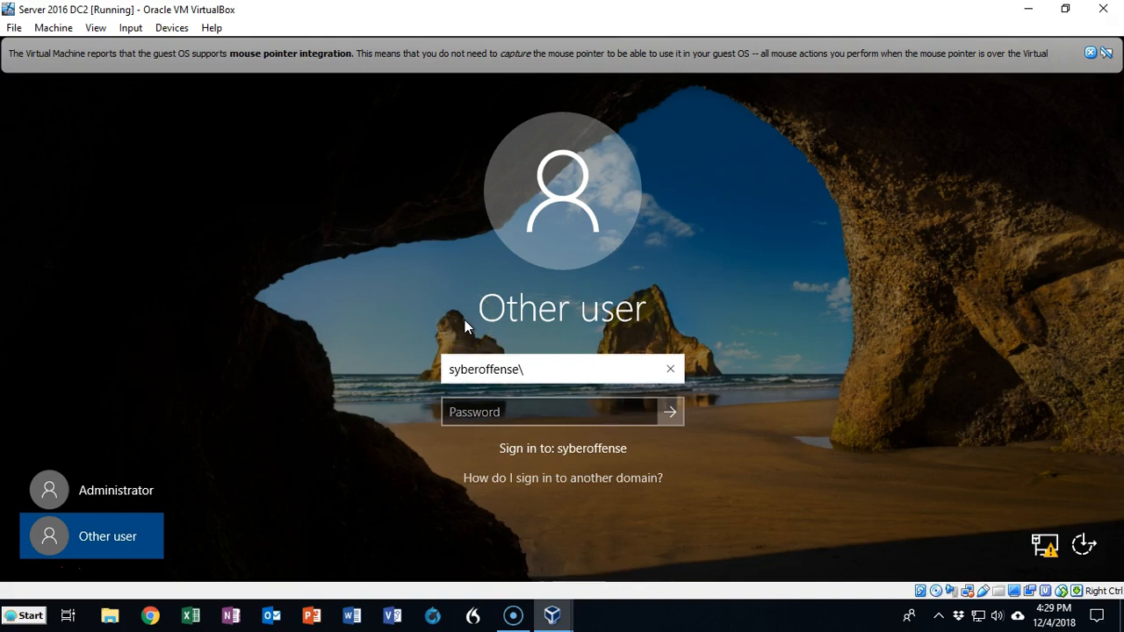
type("administrator")
left_click(560, 282)
left_click(525, 414)
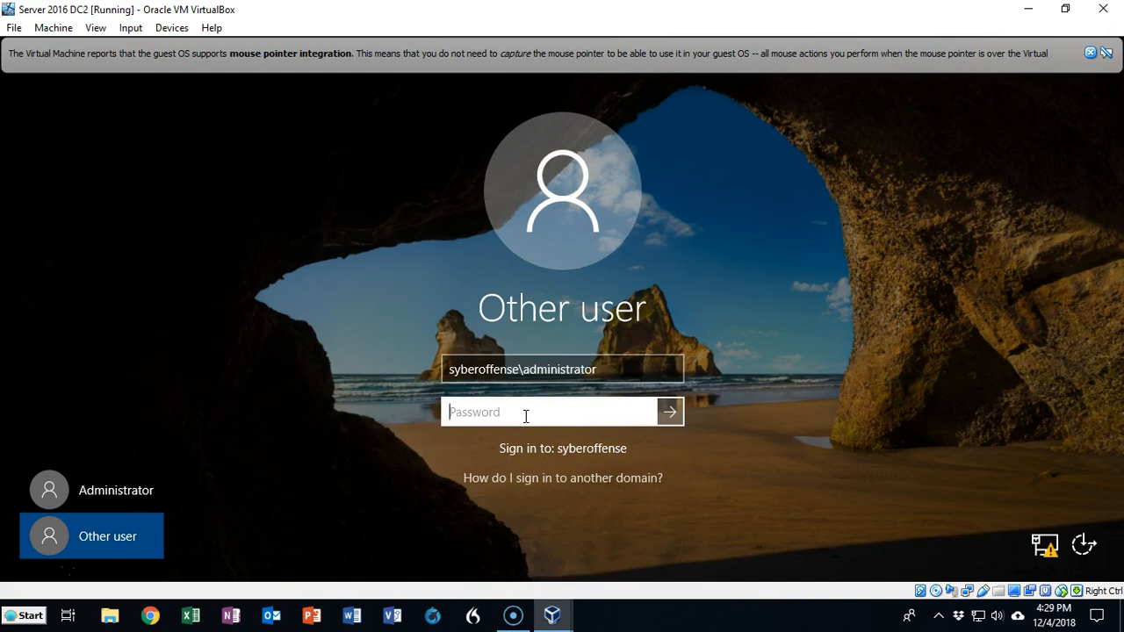
key("ctrl+v")
key("Return")
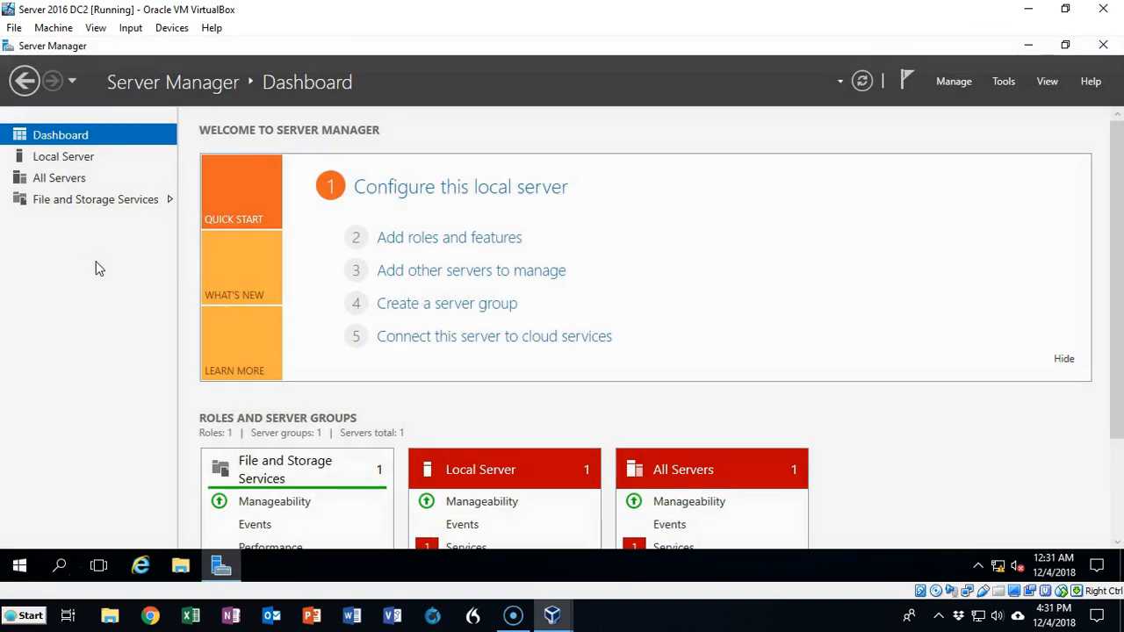
- Show DC2's Local Server properties page
left_click(68, 160)
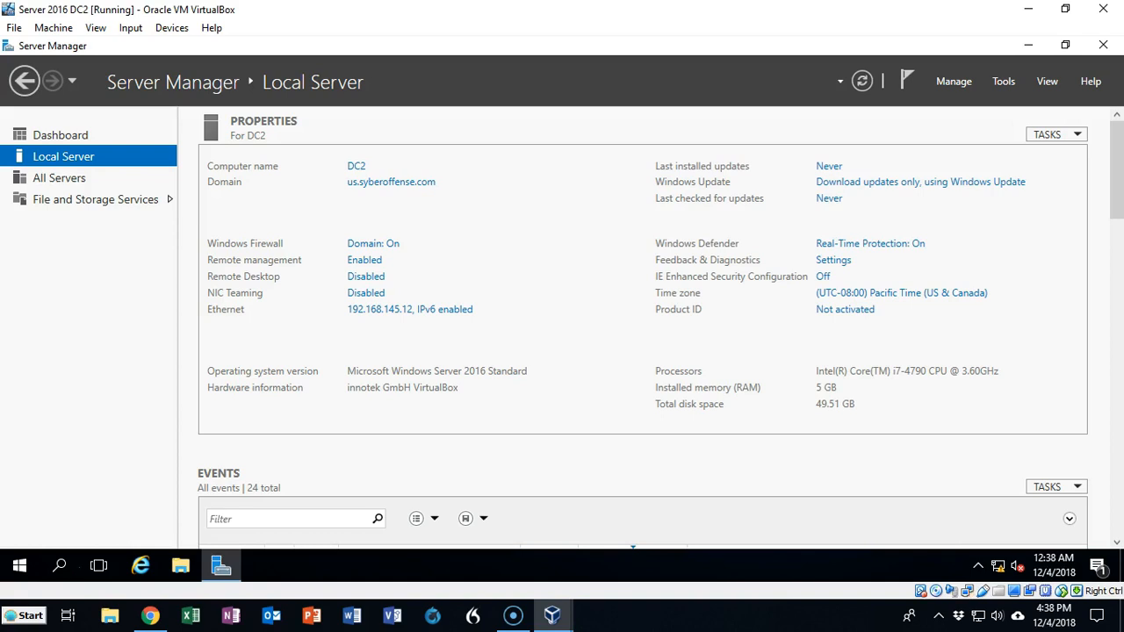
- Select Active Directory Domain Services plus its management tools for DC2 in Add Roles and Features
left_click(961, 84)
left_click(980, 101)
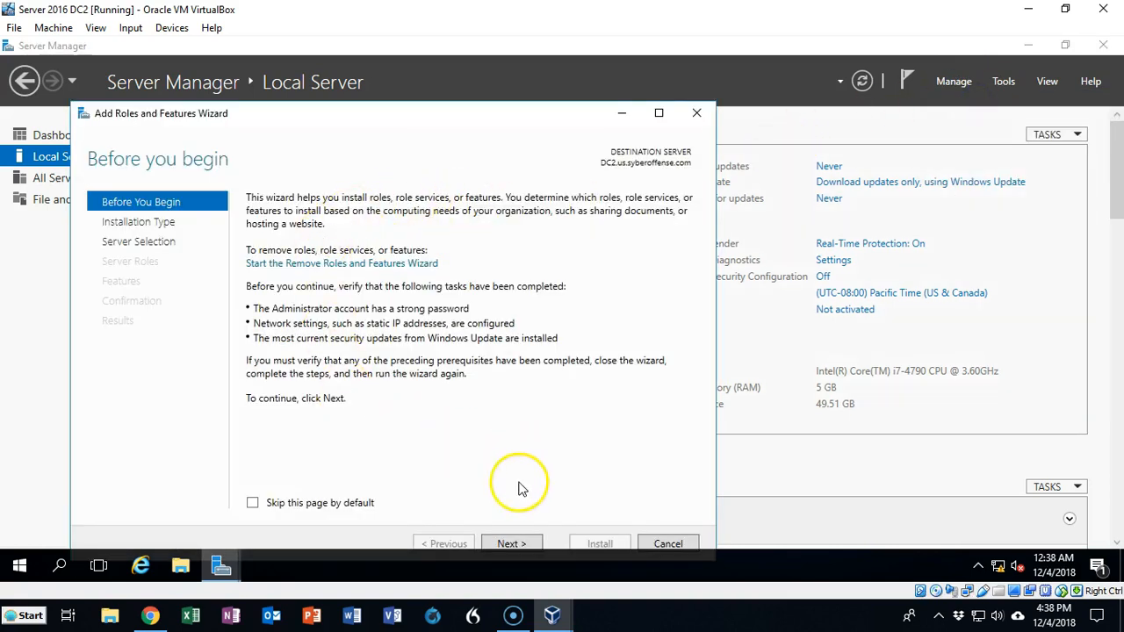
left_click(513, 544)
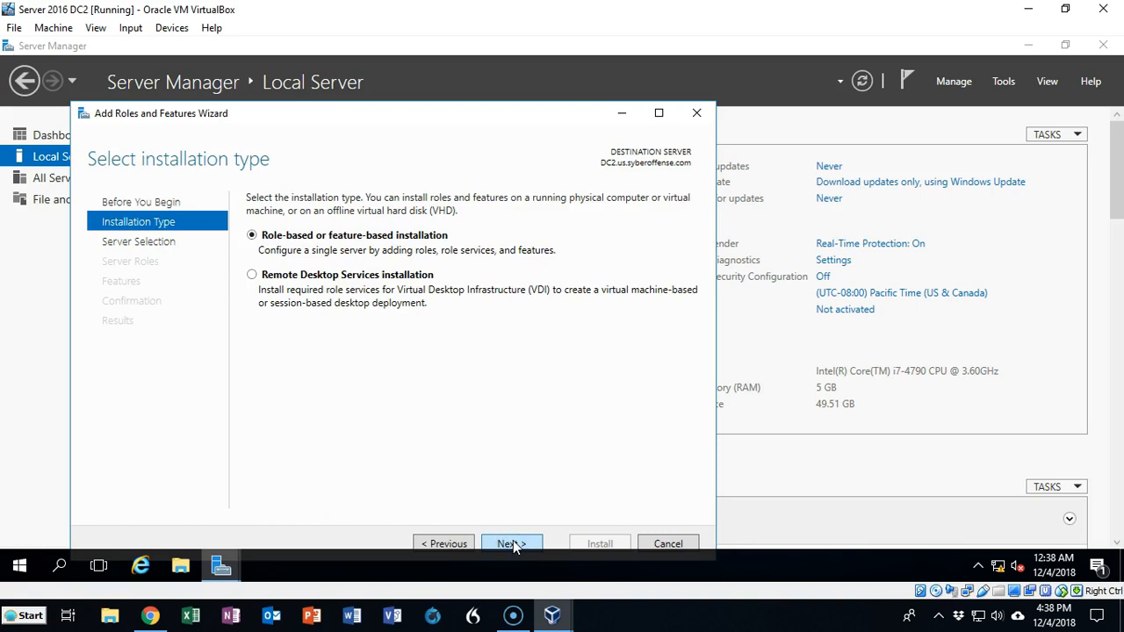
left_click(513, 544)
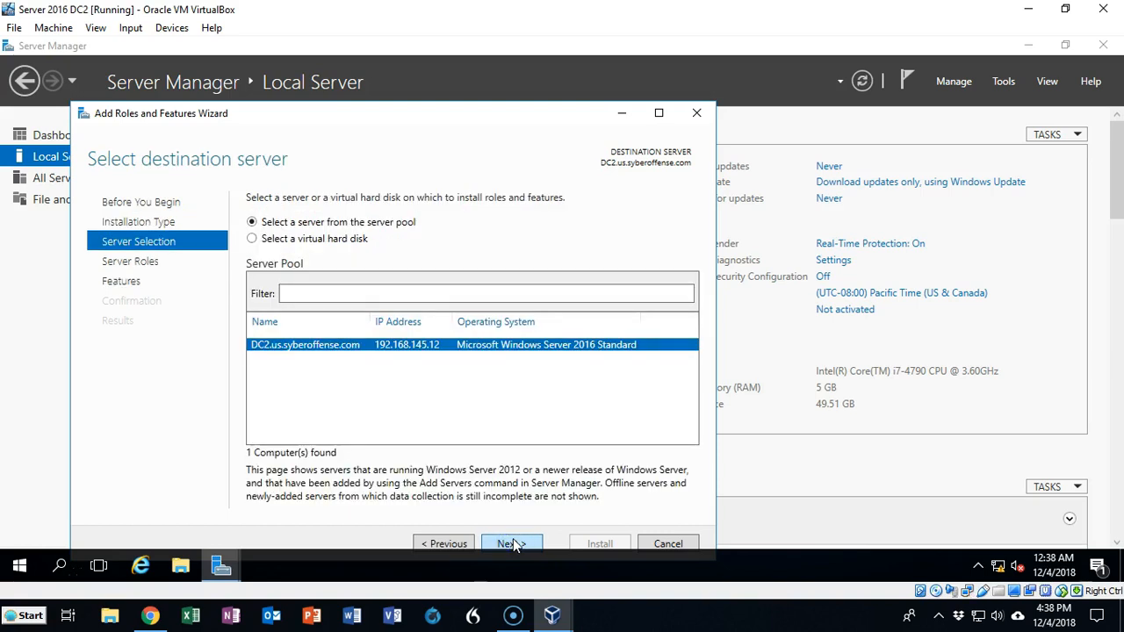
left_click(513, 544)
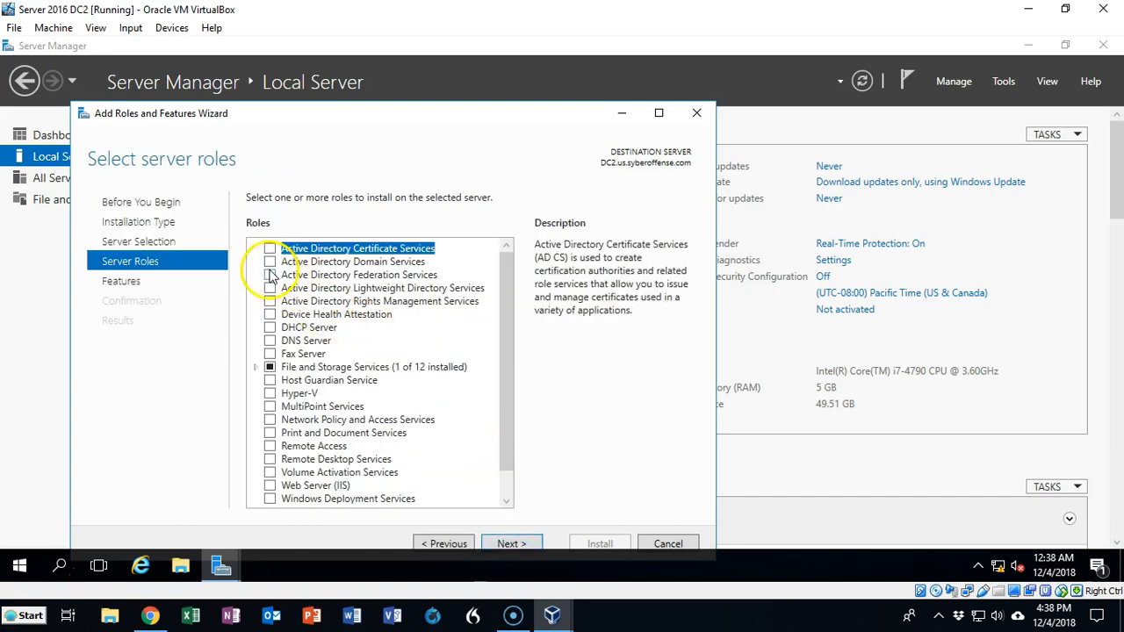
left_click(271, 262)
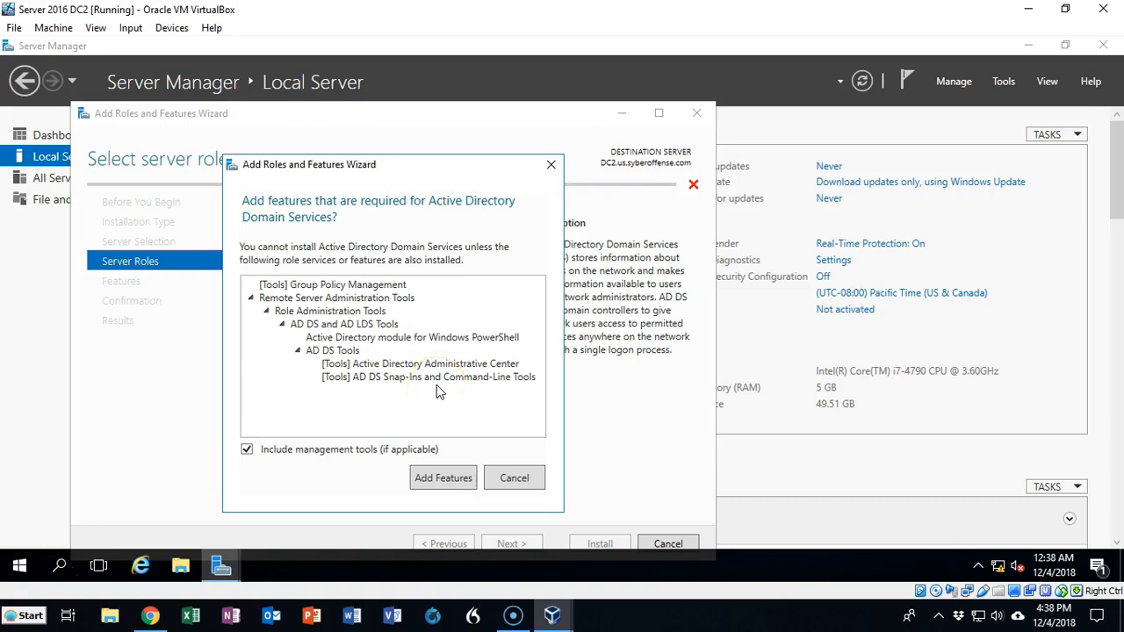
left_click(444, 479)
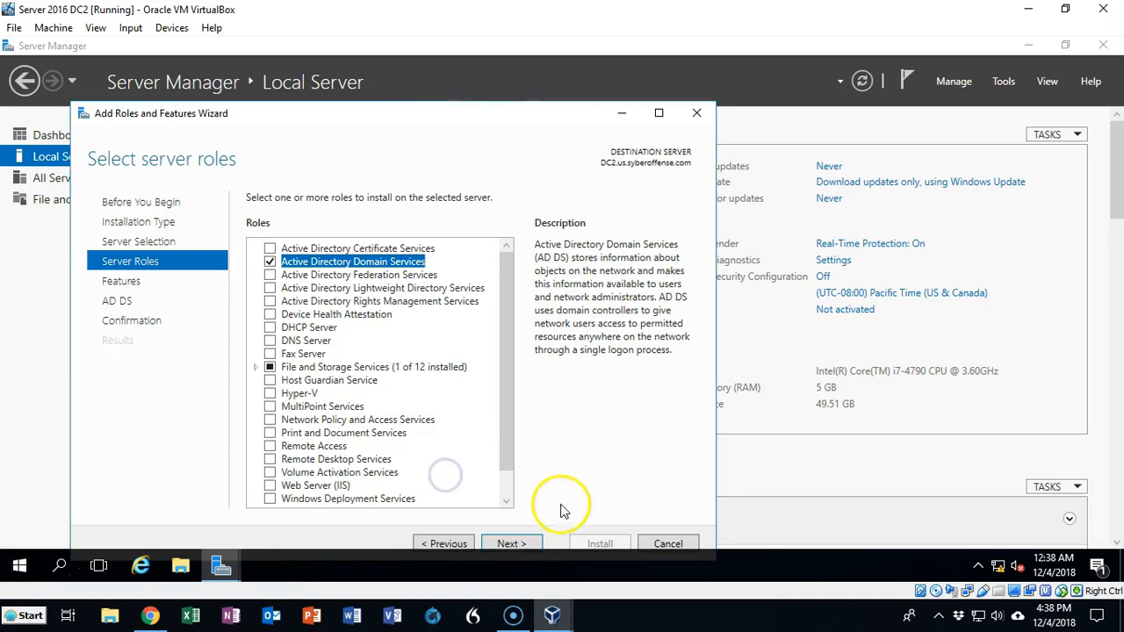
left_click(529, 543)
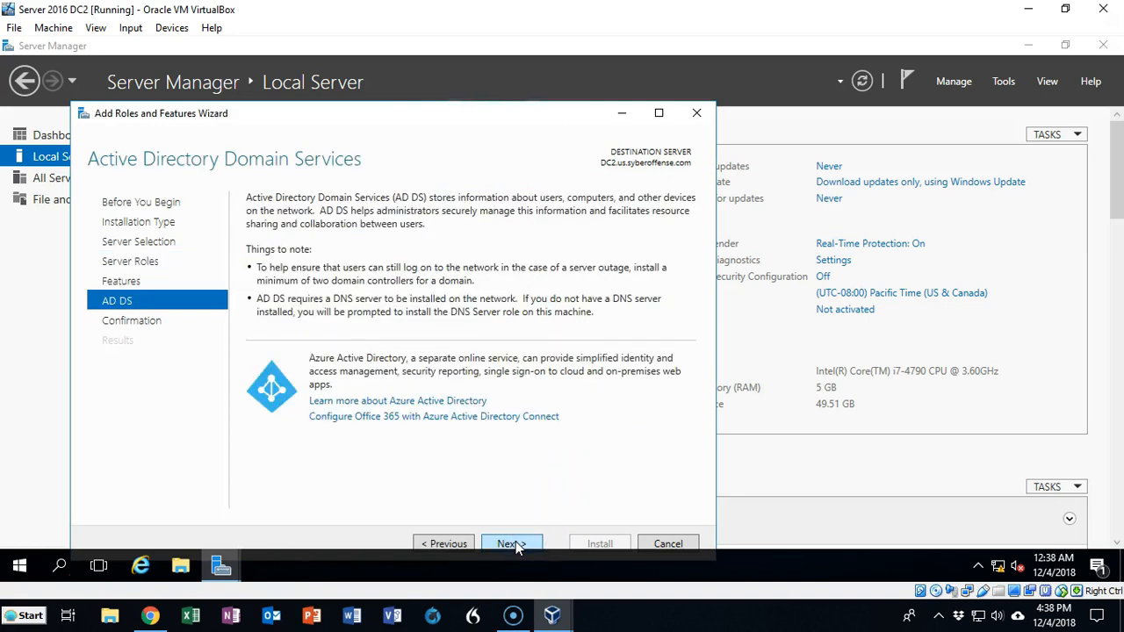
left_click(516, 546)
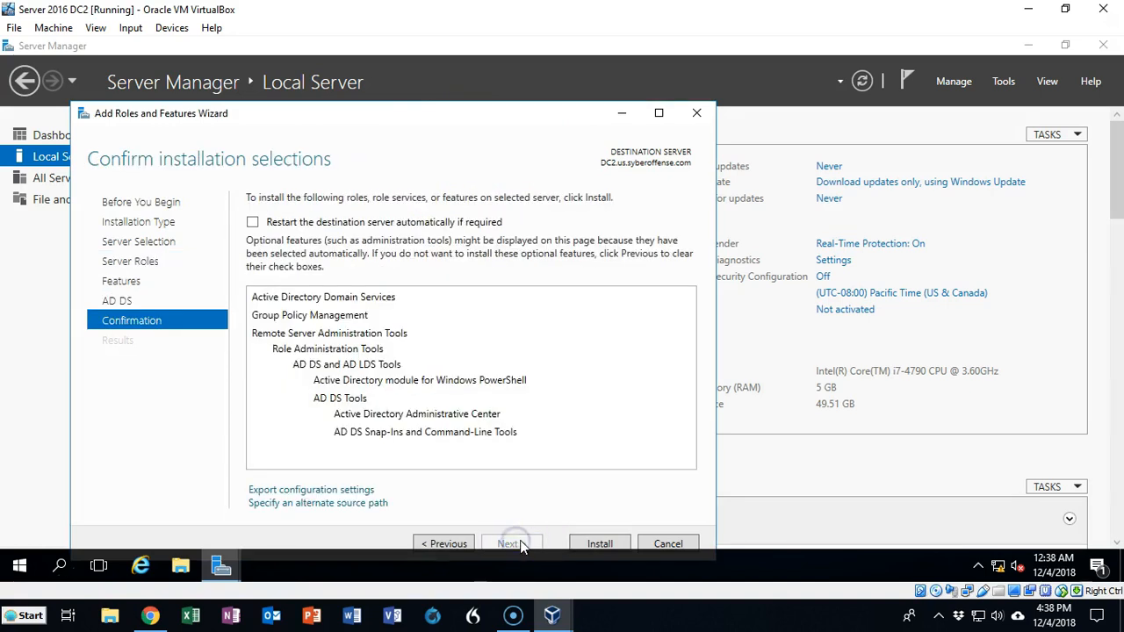
left_click(601, 546)
- Install the AD DS role and tools on DC2, then close the wizard
left_click(601, 543)
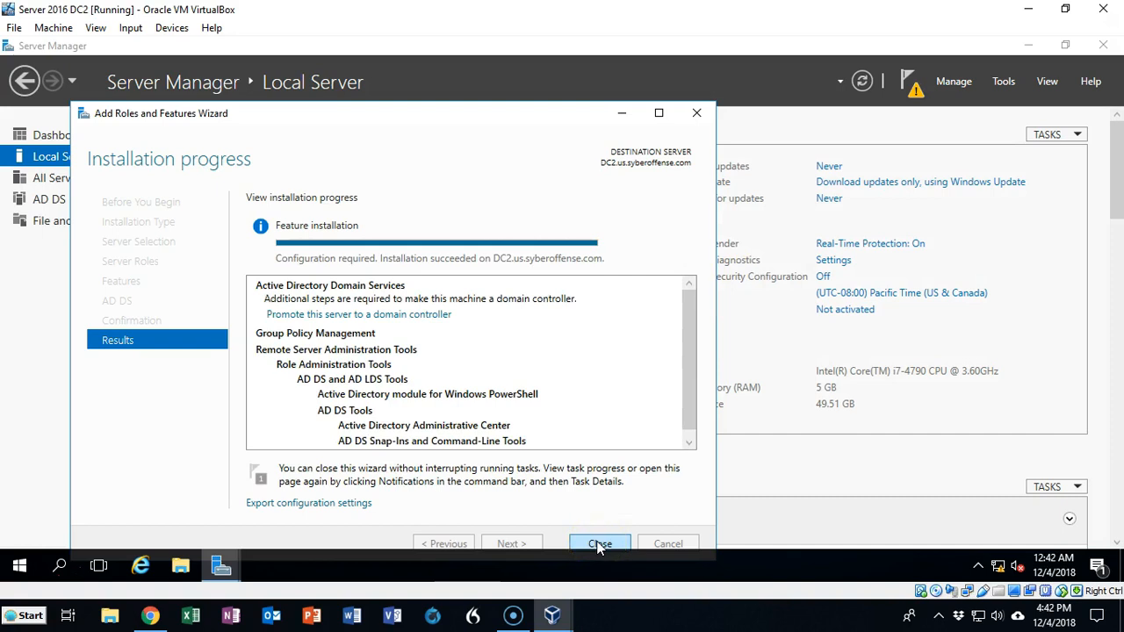
left_click(600, 543)
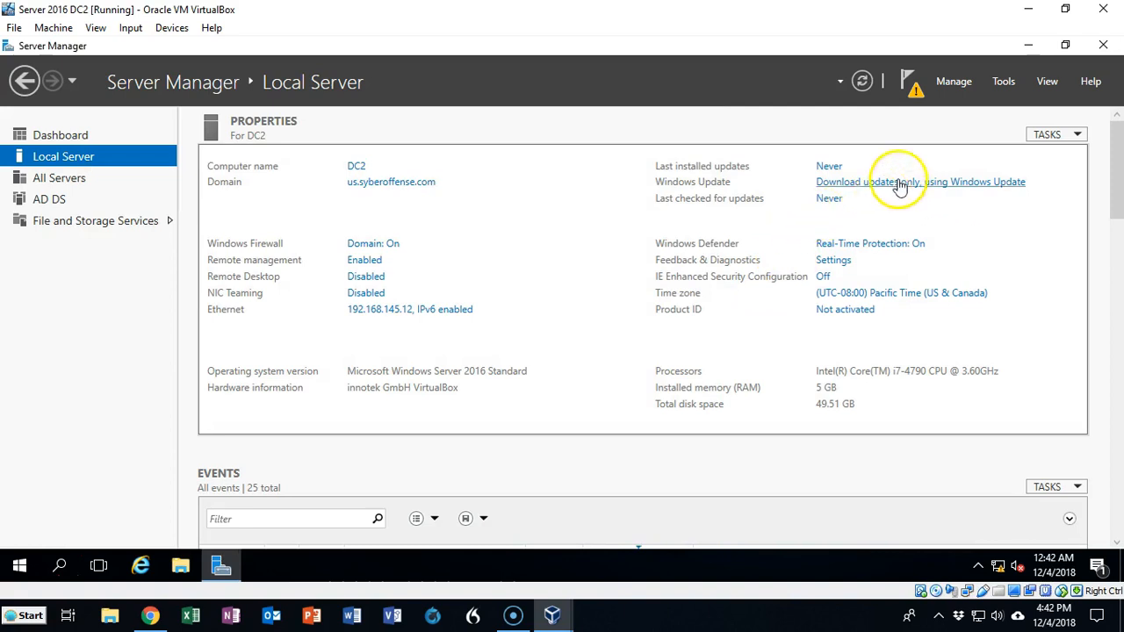
- From the notifications flag, launch promotion of DC2 to a domain controller
left_click(916, 94)
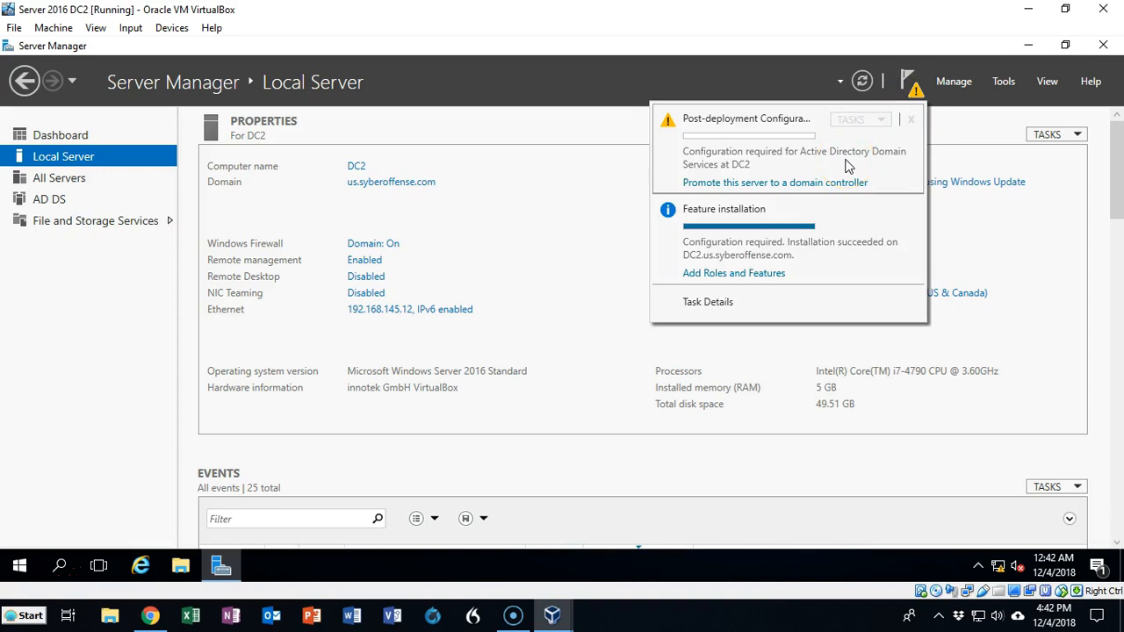
left_click(798, 184)
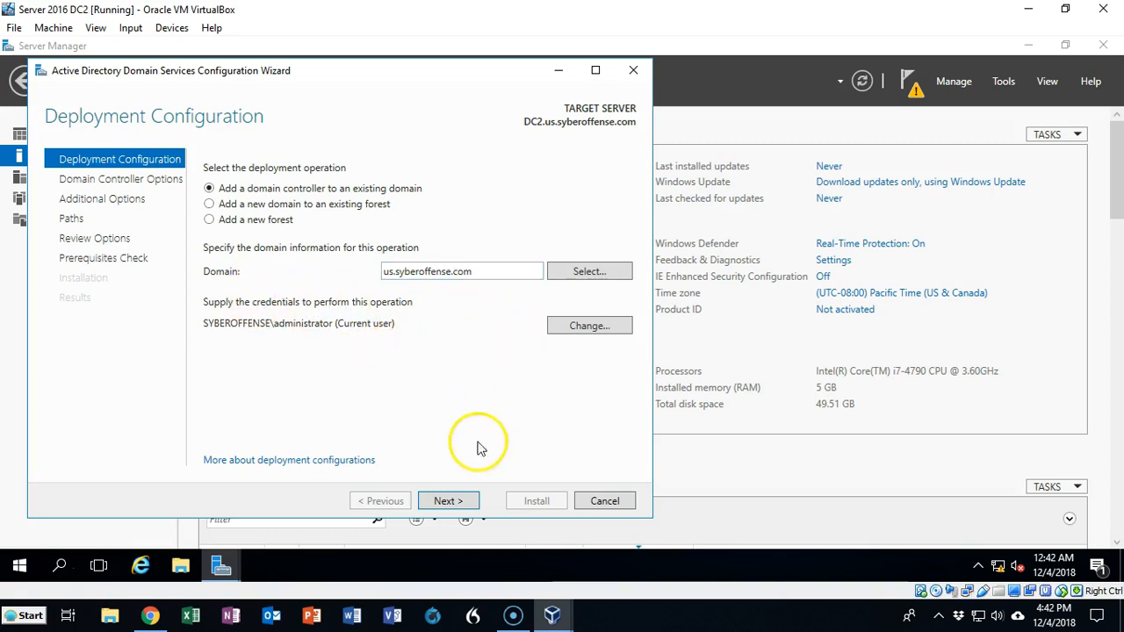
- Keep adding to the existing domain, enter and confirm the DSRM password, and continue
left_click(446, 505)
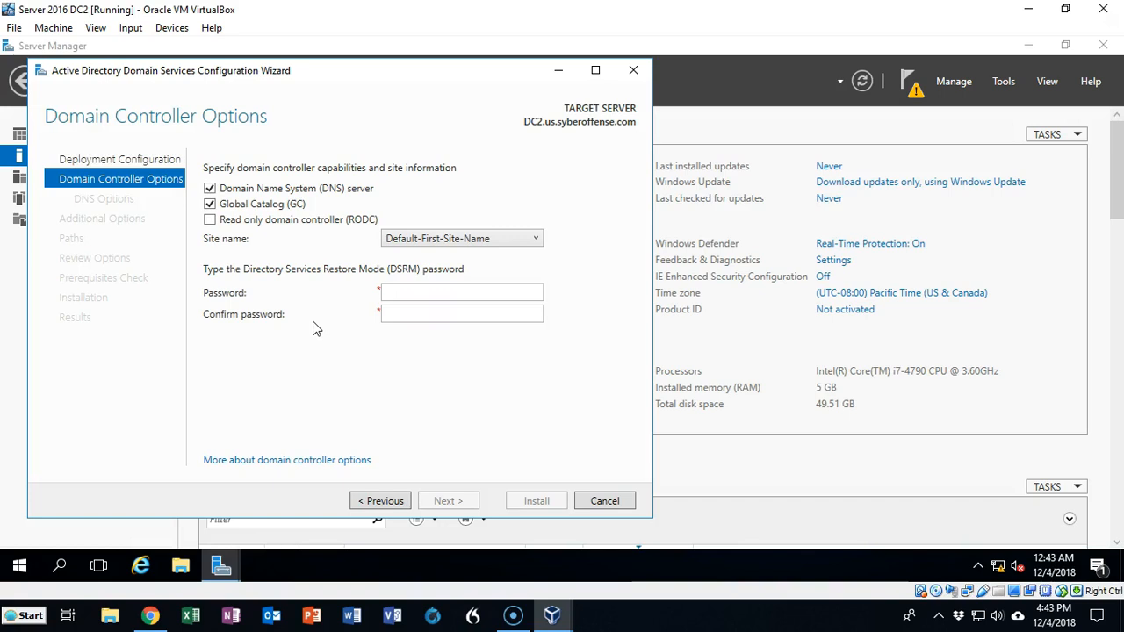
left_click(396, 291)
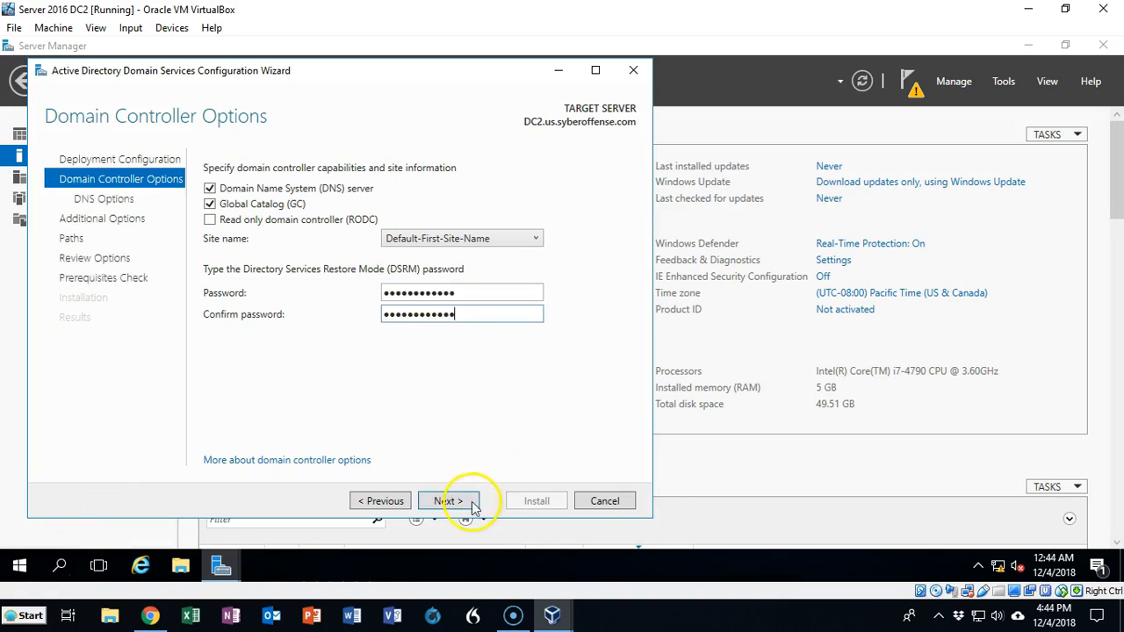
left_click(452, 507)
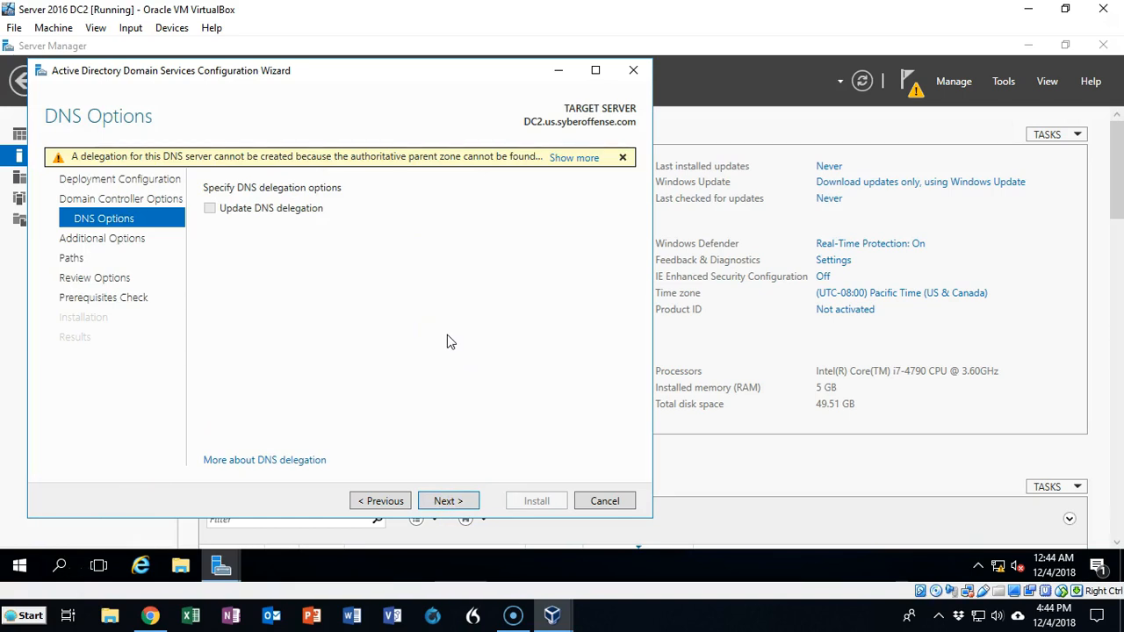
- Accept default DNS delegation, replication from any domain controller, and NTDS/SYSVOL paths
left_click(448, 503)
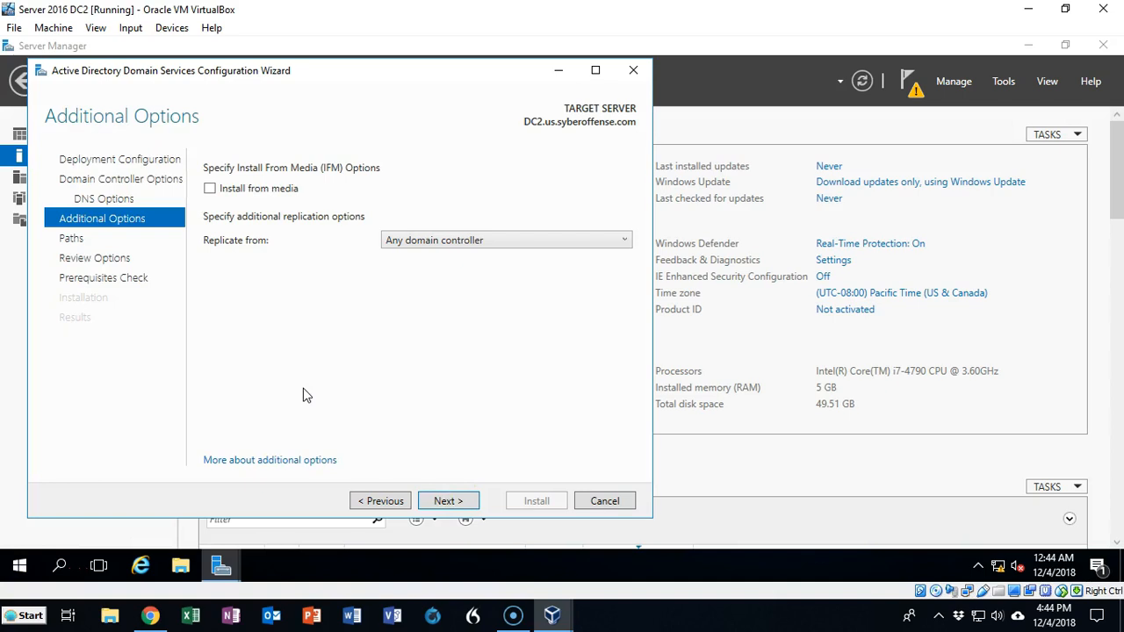
left_click(449, 502)
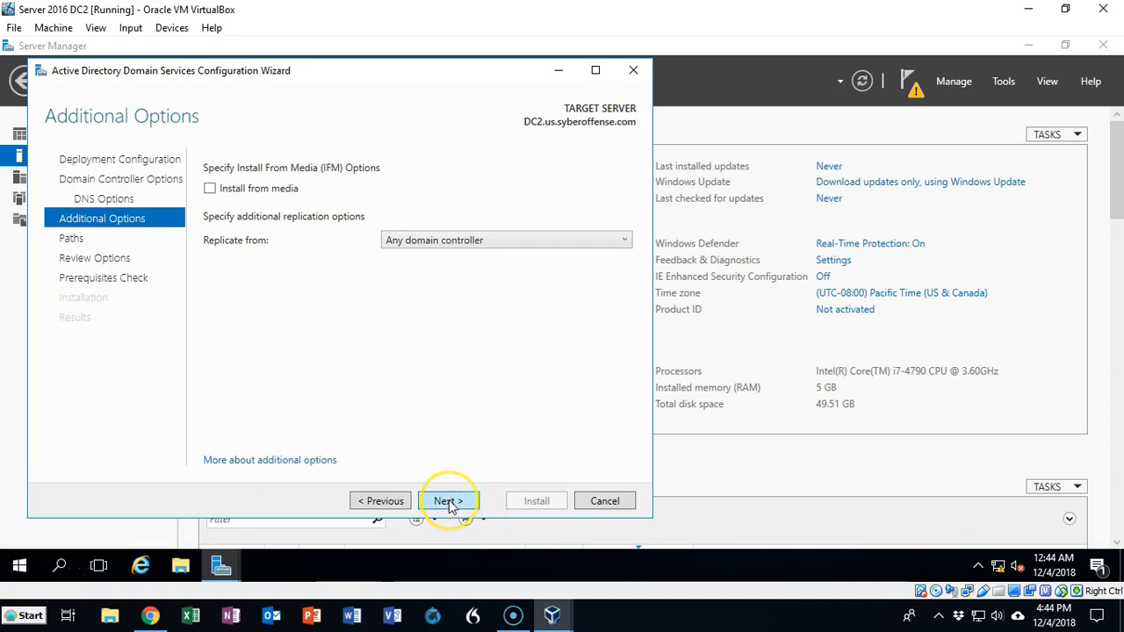
left_click(449, 501)
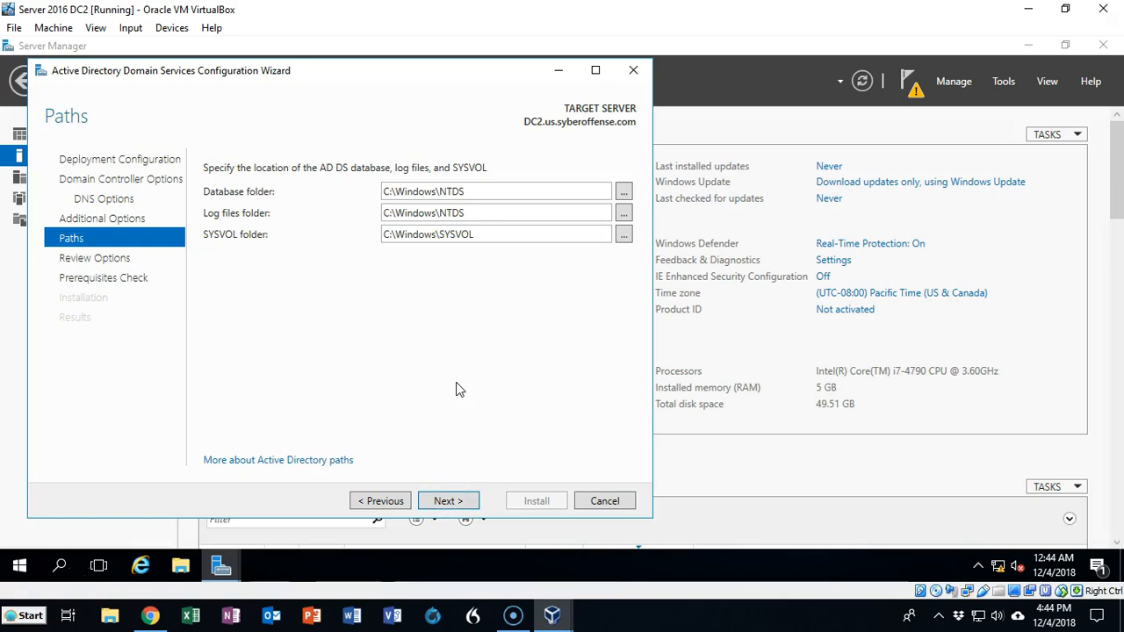
left_click(449, 501)
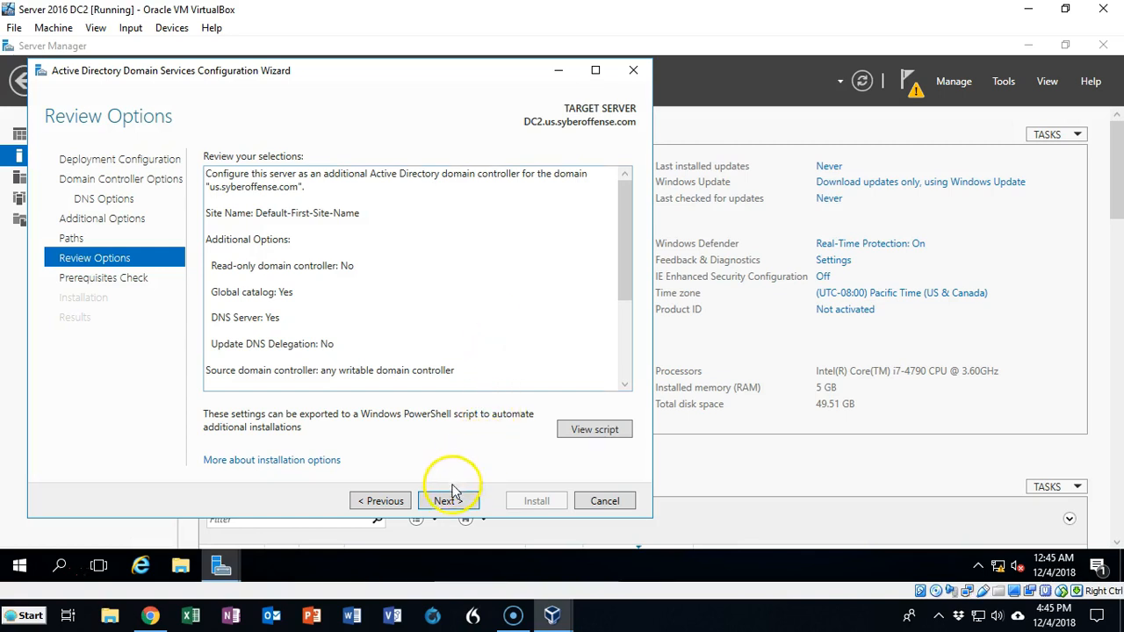
- Pass the prerequisites check, install AD DS on DC2, and close the sign-out notice
left_click(440, 510)
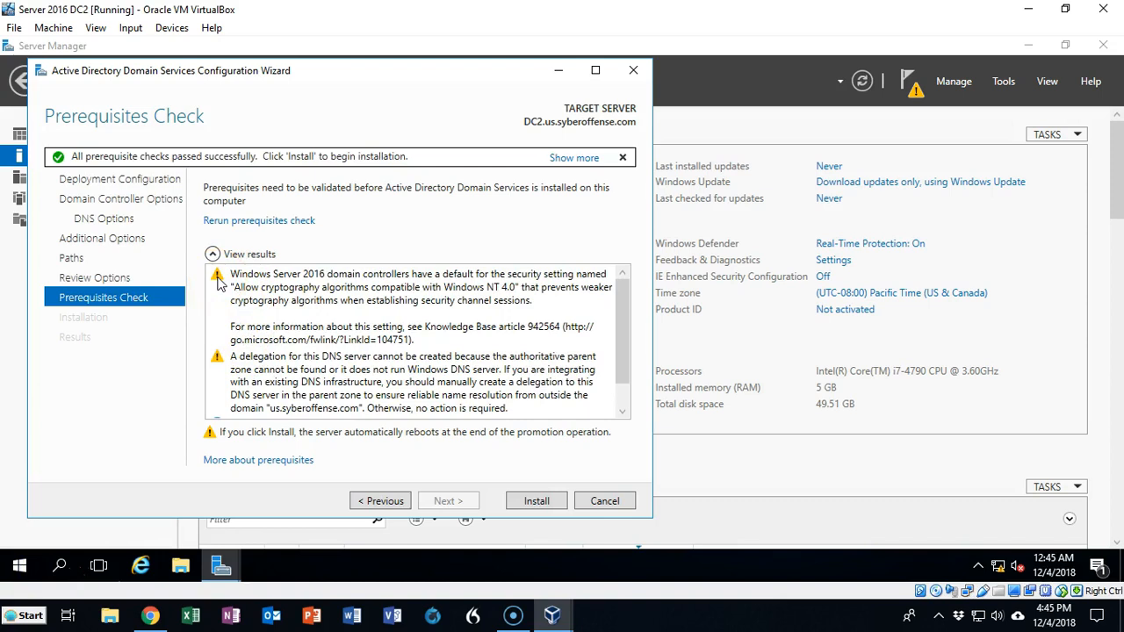
left_click(77, 158)
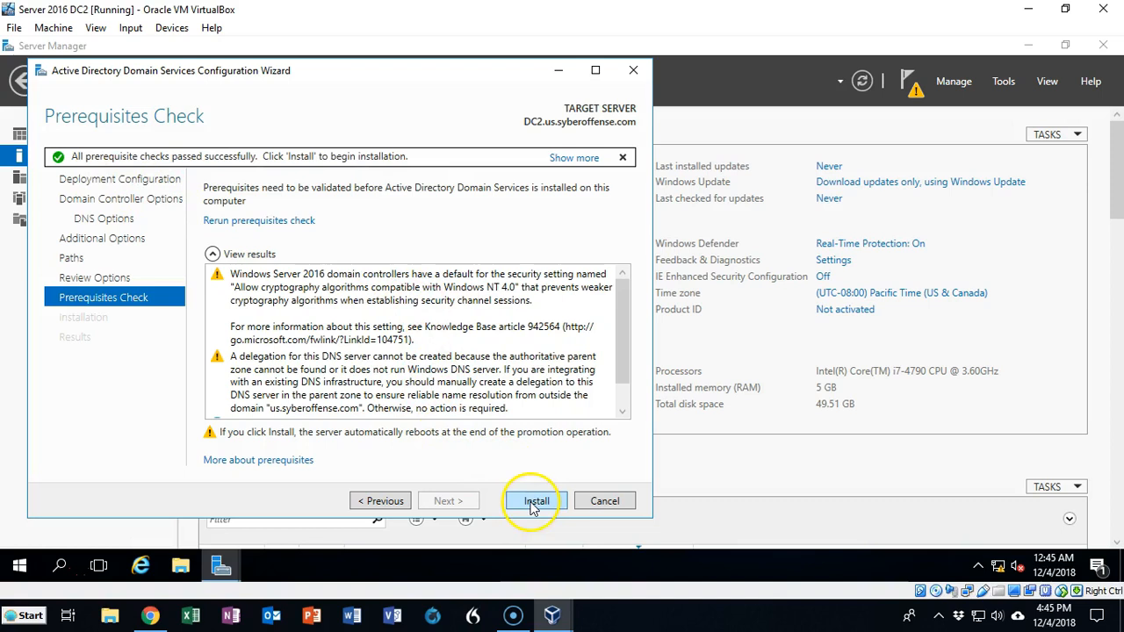
left_click_drag(621, 367, 619, 387)
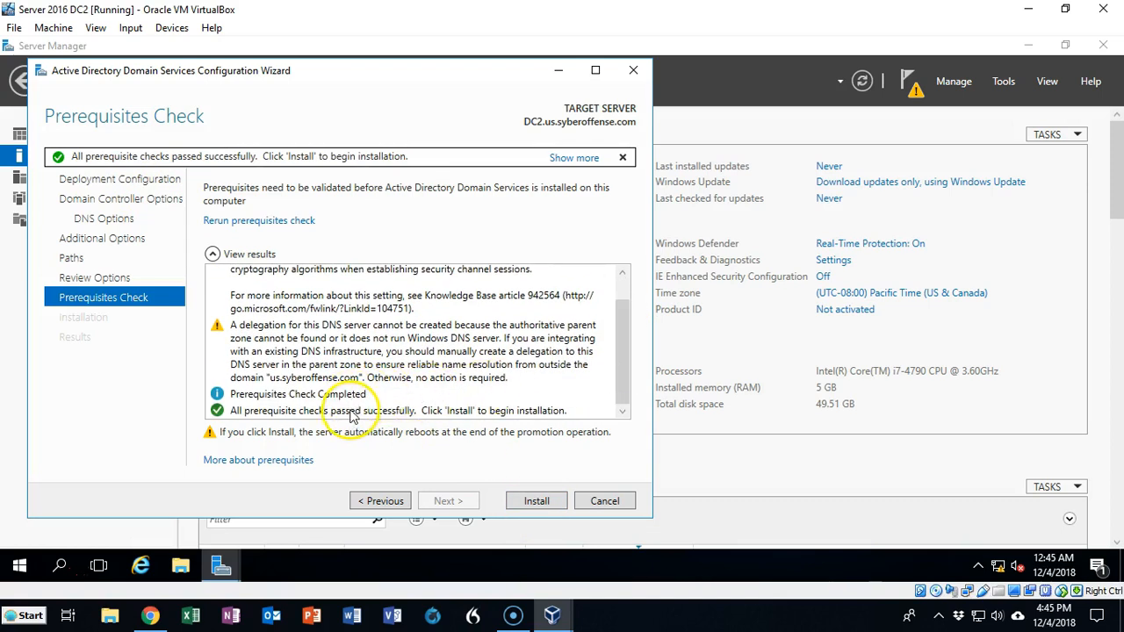
left_click(535, 506)
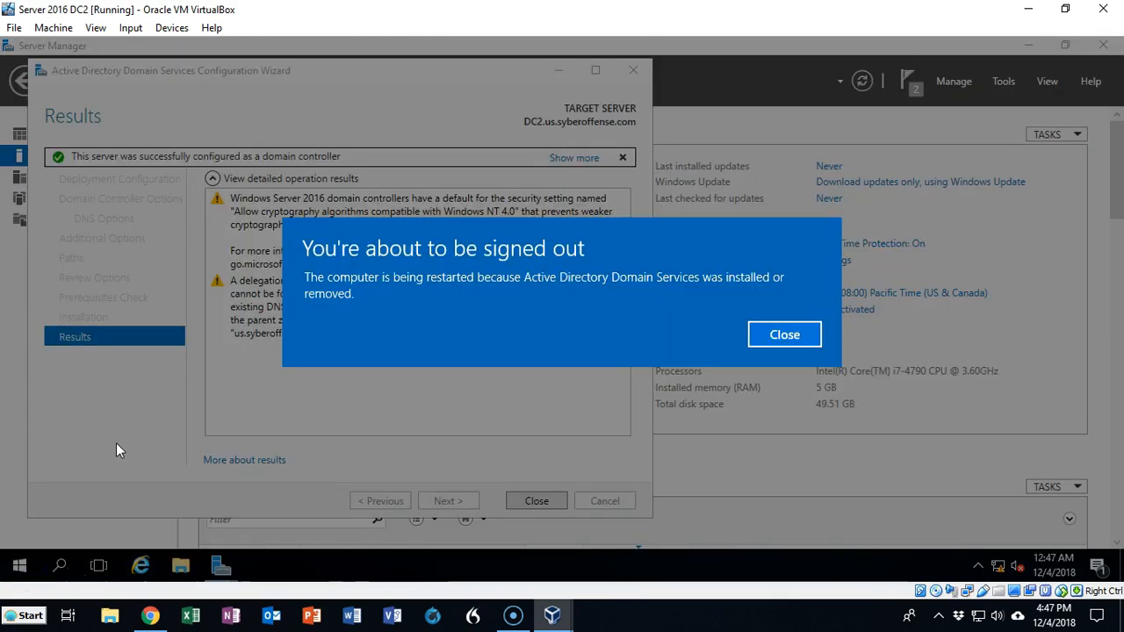
left_click(789, 335)
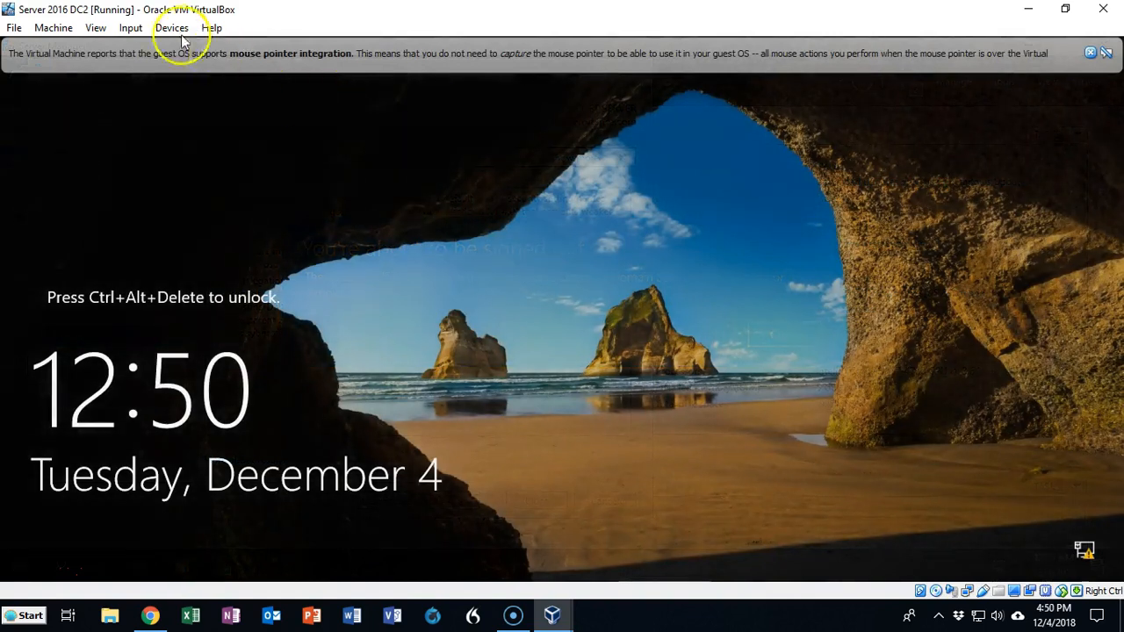
- Send Ctrl-Alt-Del to the restarted DC2 VM and begin entering the administrator password
left_click(133, 28)
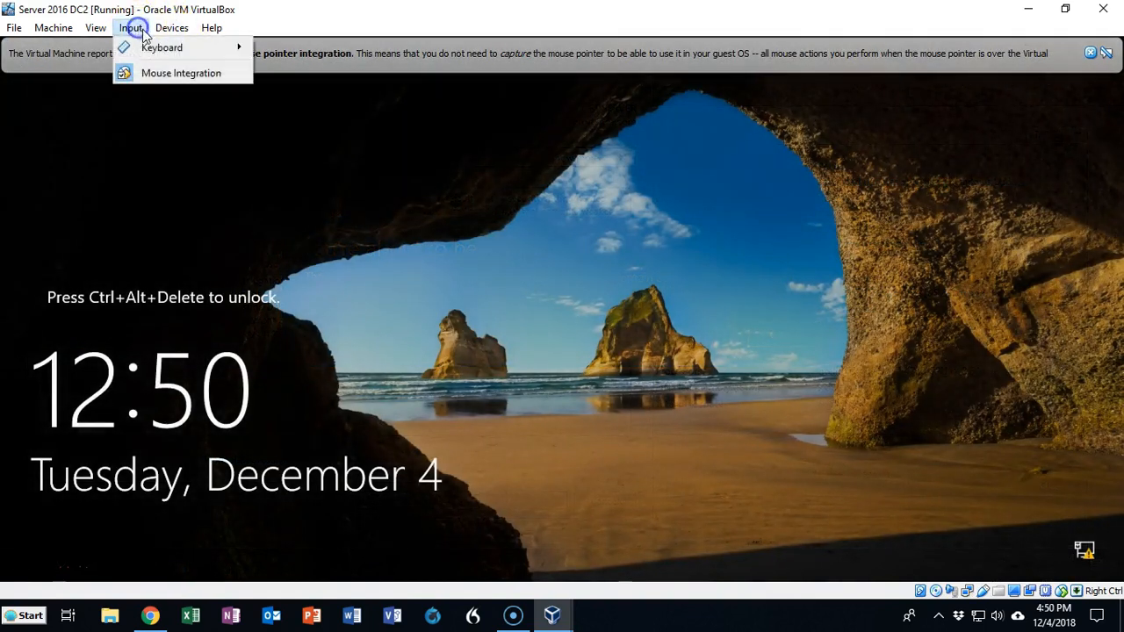
mouse_move(235, 46)
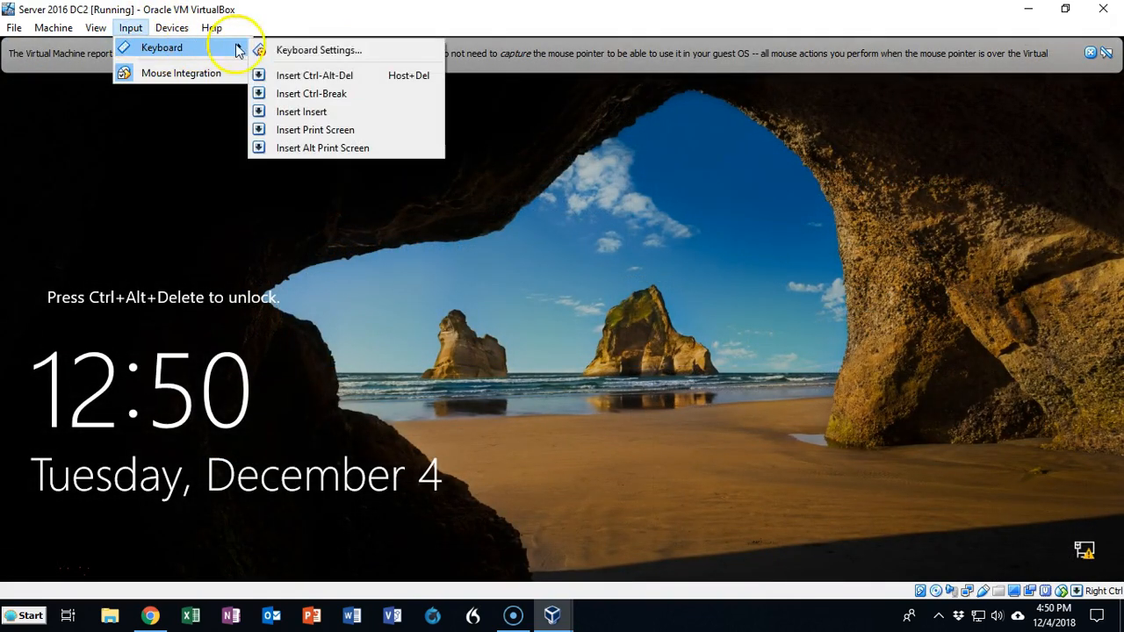
left_click(340, 81)
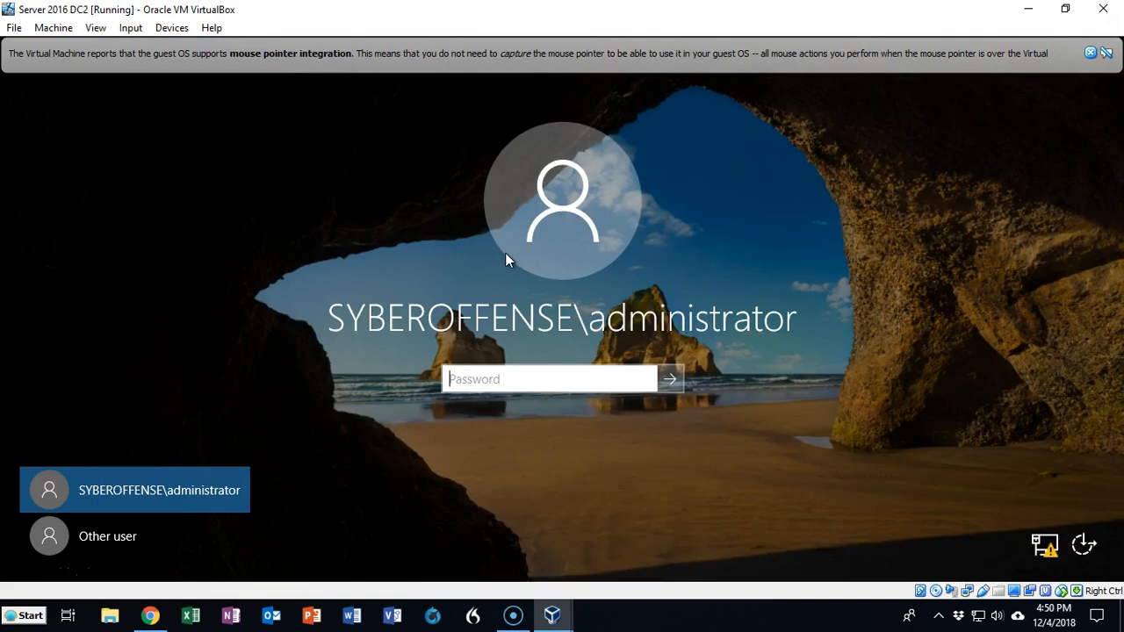
left_click(468, 378)
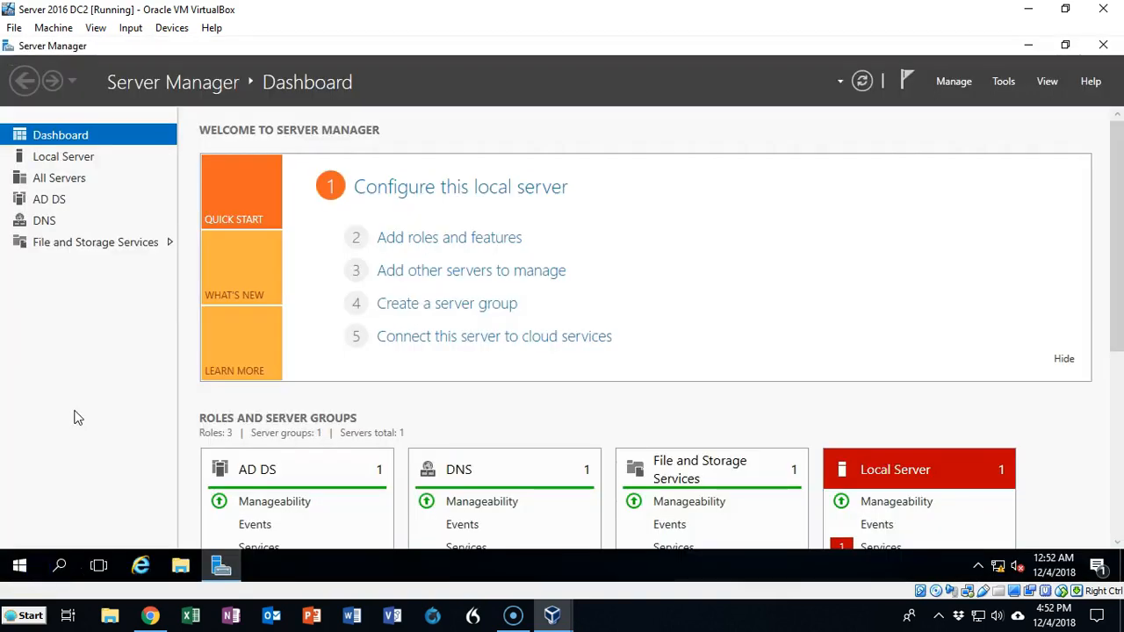
- Search the directory for 'servercore' and add ServerCore to the managed servers
left_click(104, 377)
left_click(171, 319)
left_click(59, 179)
left_click(90, 186)
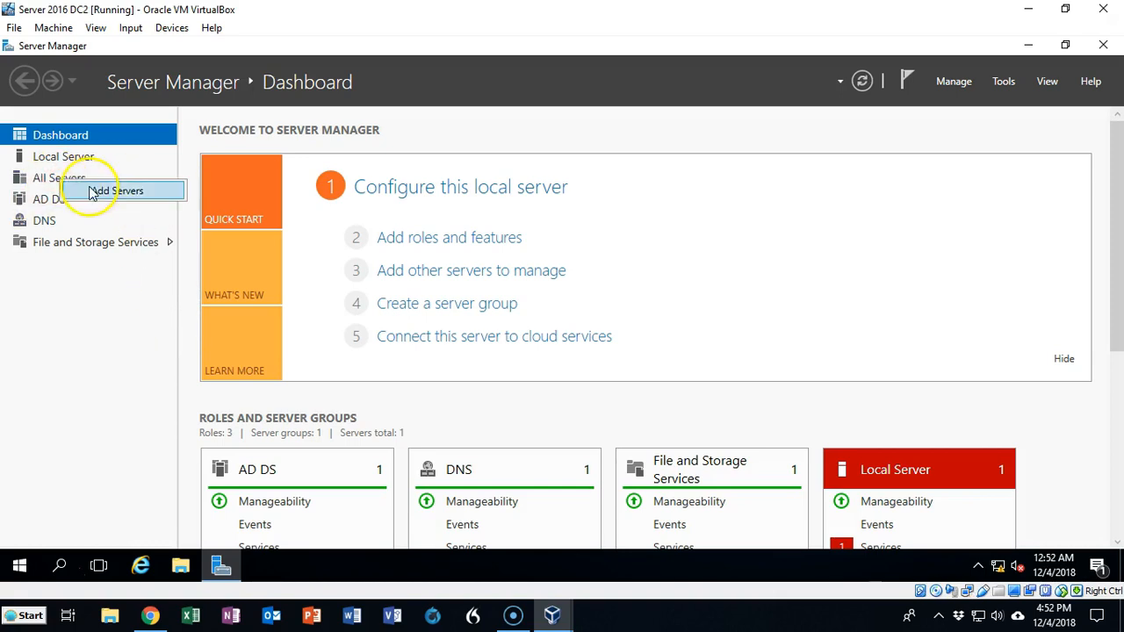
left_click(357, 234)
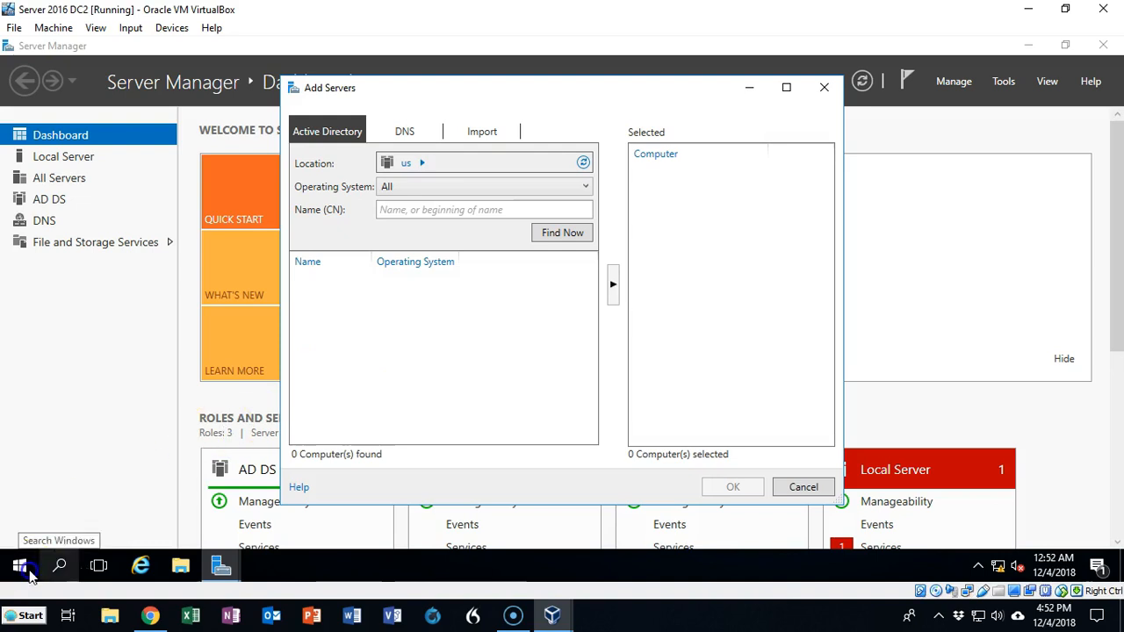
type("servercore")
key("Return")
left_click(612, 286)
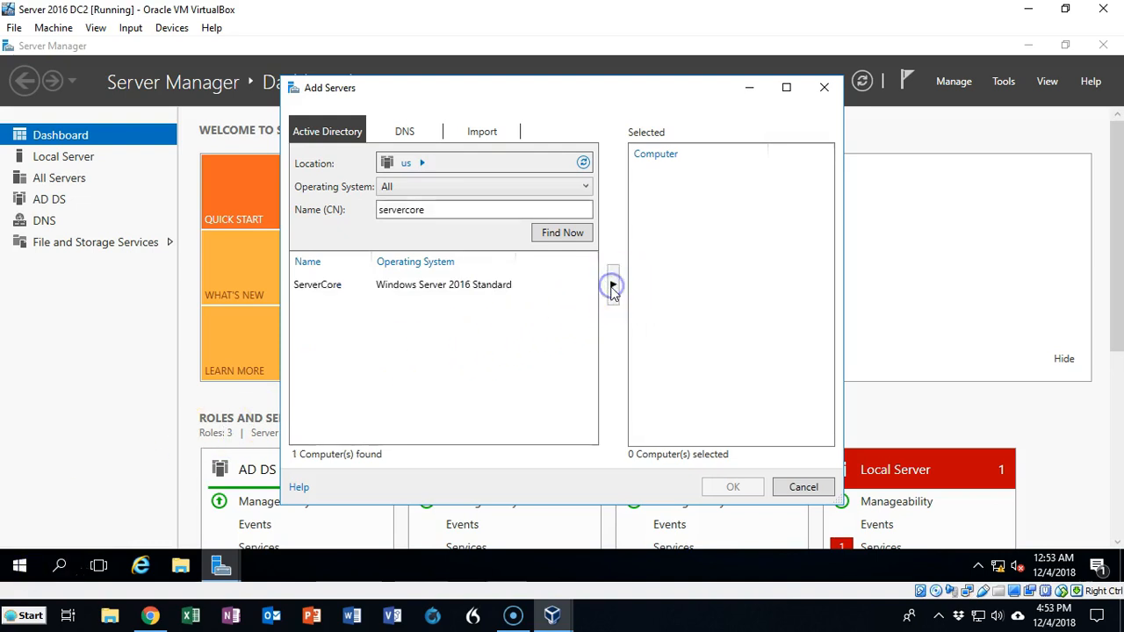
double_click(479, 284)
left_click(733, 488)
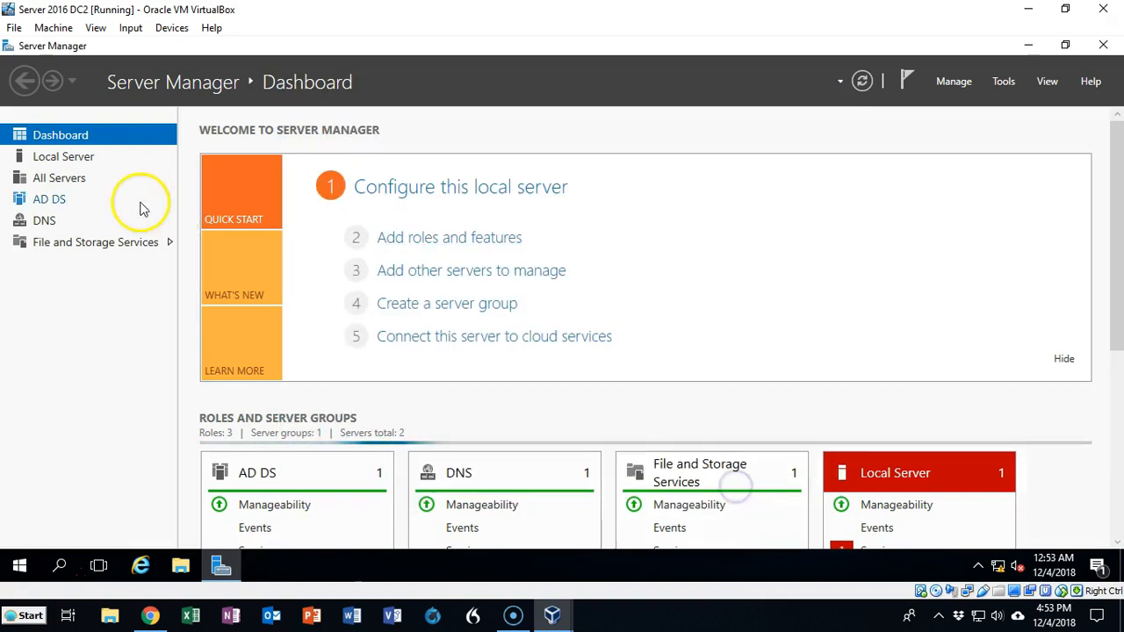
- Add DC1 via a 'dc1' directory search and view the All Servers list
right_click(78, 179)
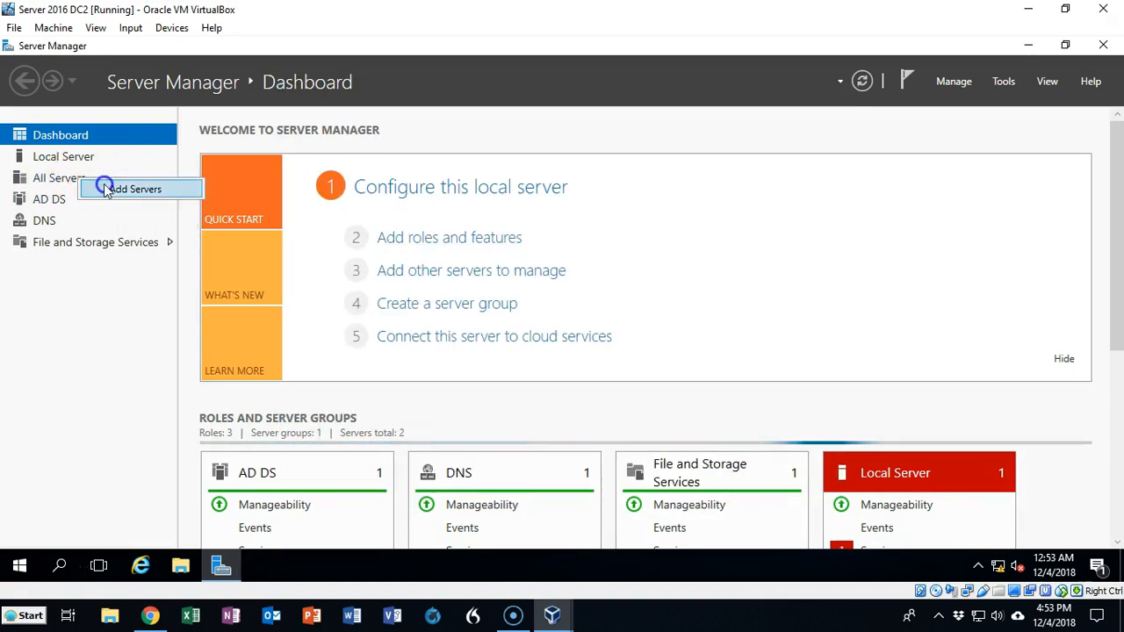
left_click(97, 185)
left_click(395, 209)
type("dc1")
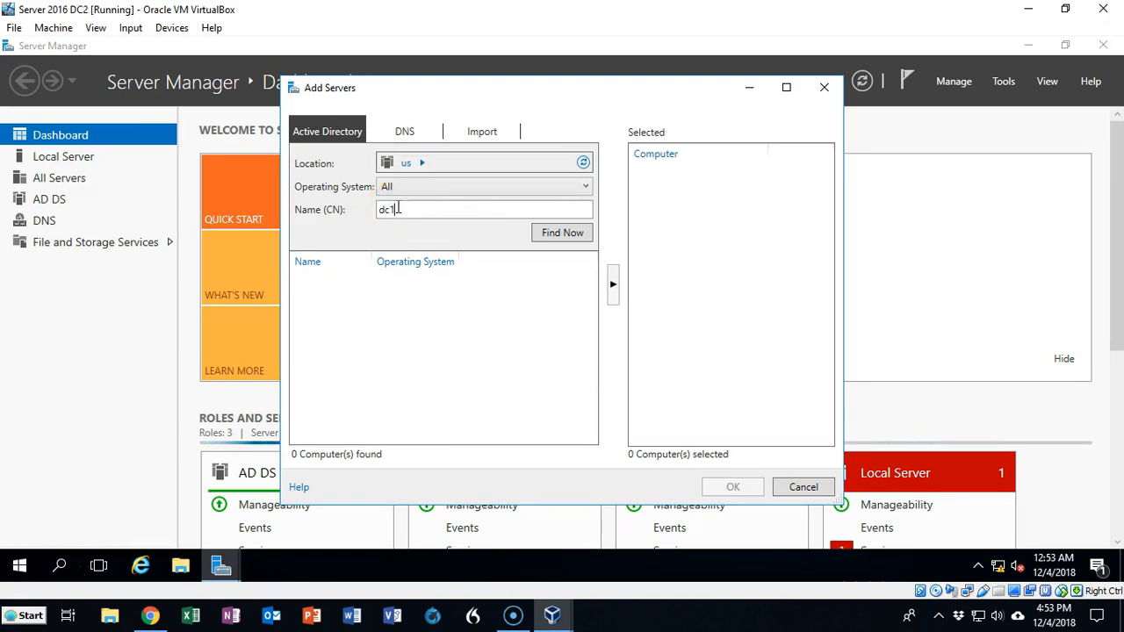
key("Return")
left_click(401, 284)
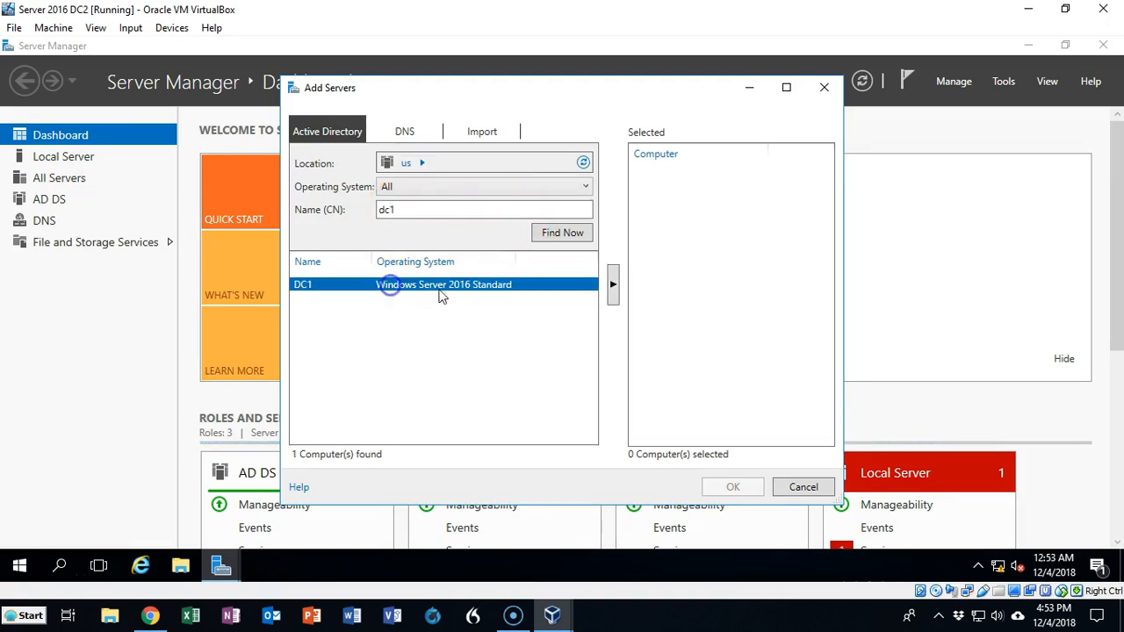
left_click(613, 283)
left_click(729, 486)
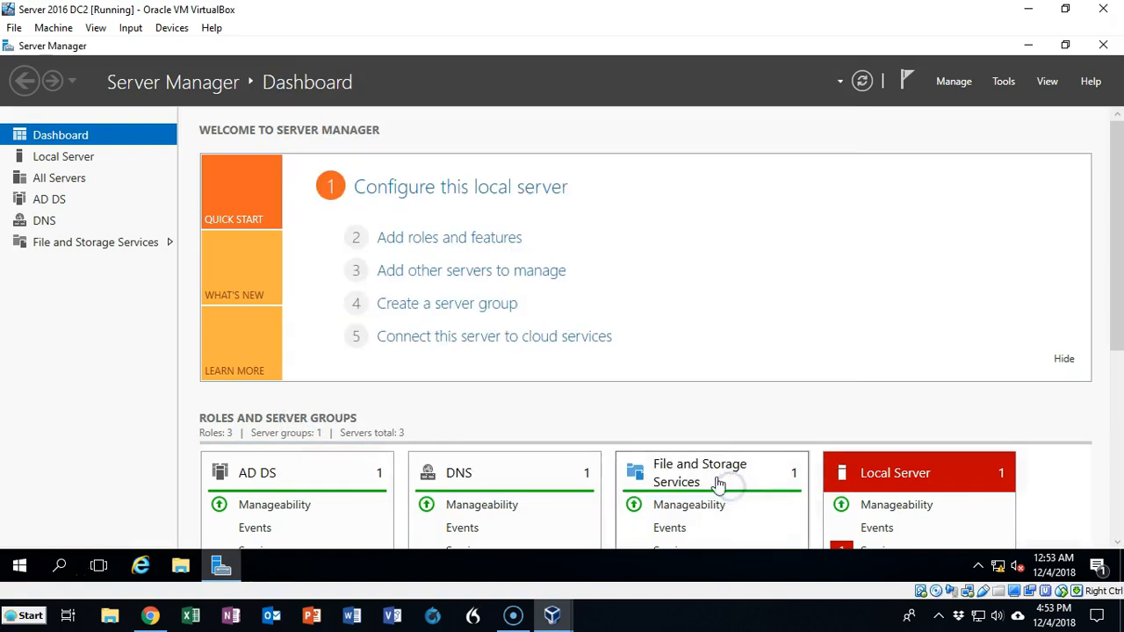
left_click(74, 179)
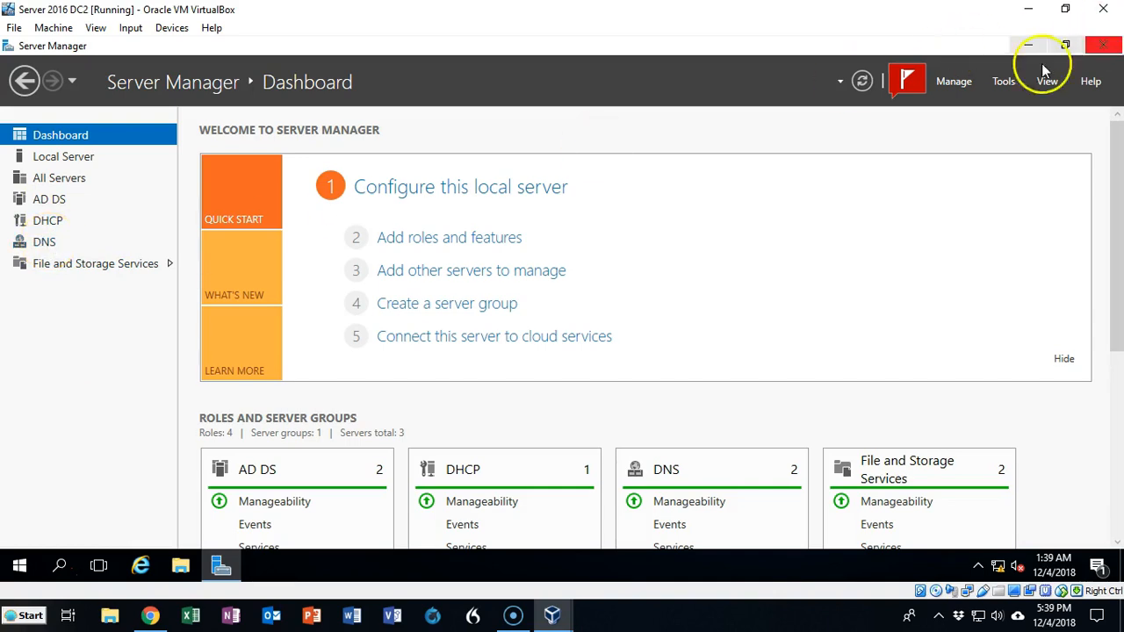
- Launch DNS Manager from Server Manager's Tools menu
left_click(999, 83)
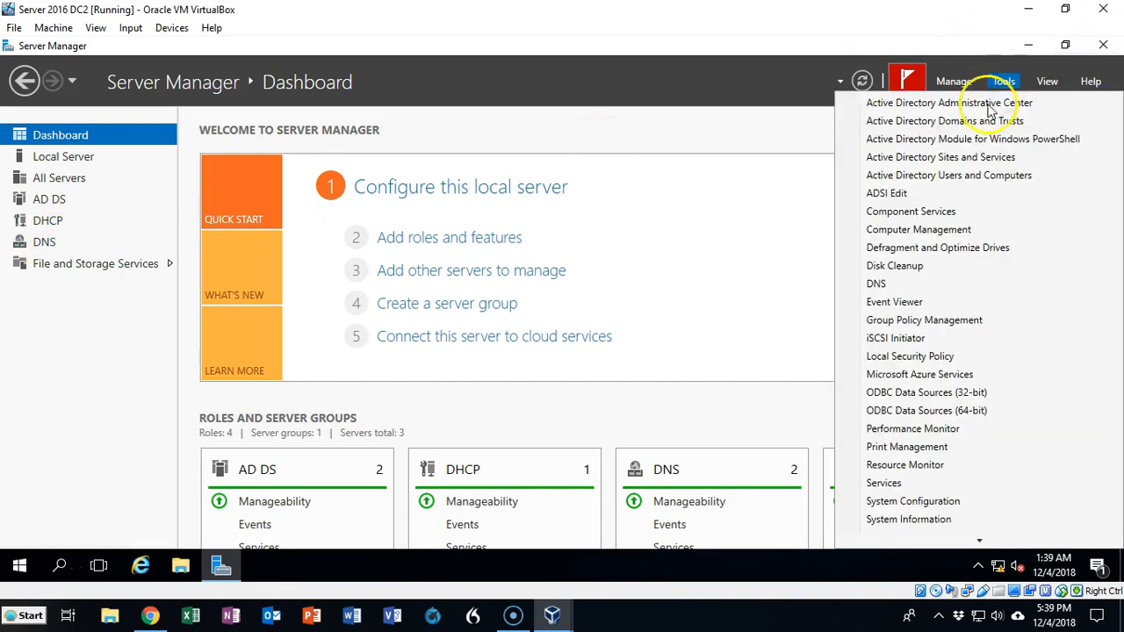
left_click(886, 284)
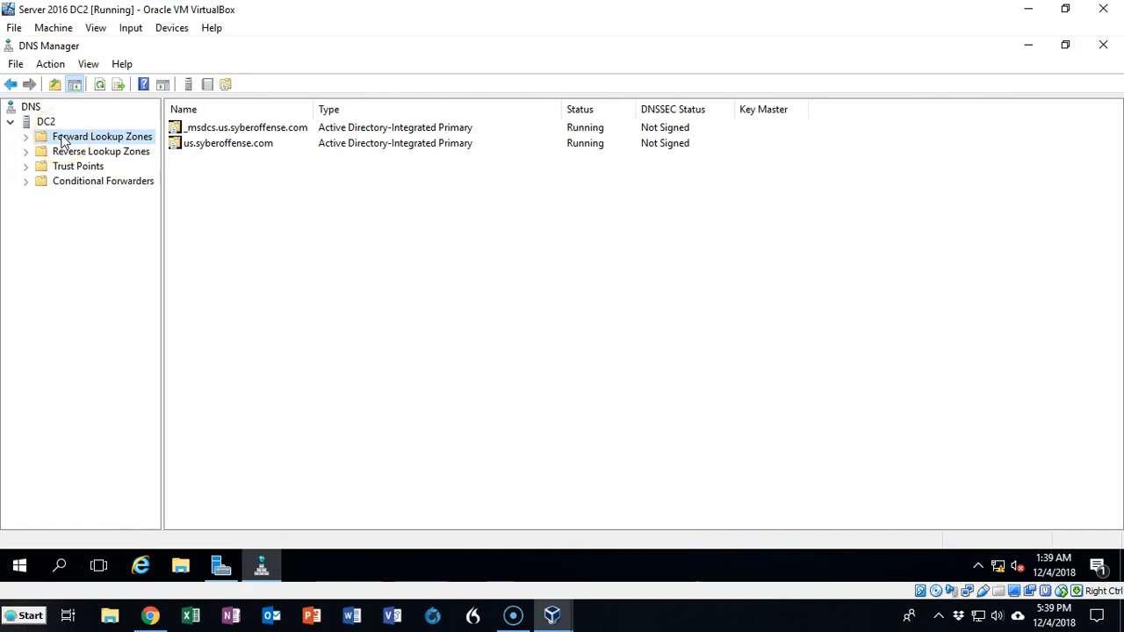
- Show the us.syberoffense.com forward lookup zone's records and open its Properties
left_click(27, 138)
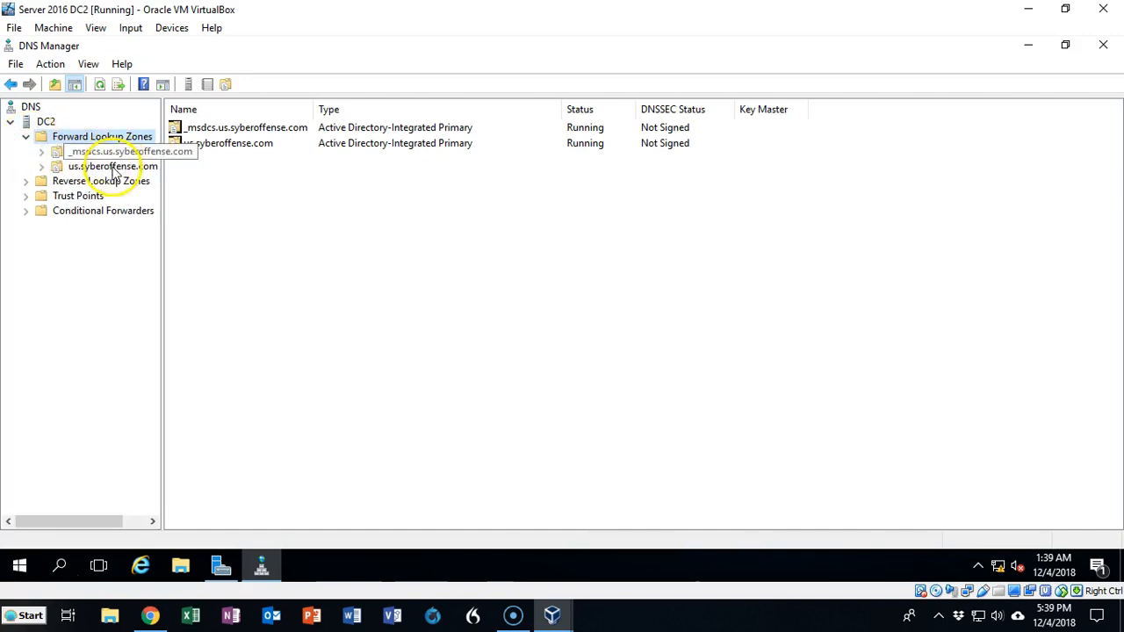
left_click(112, 168)
right_click(112, 168)
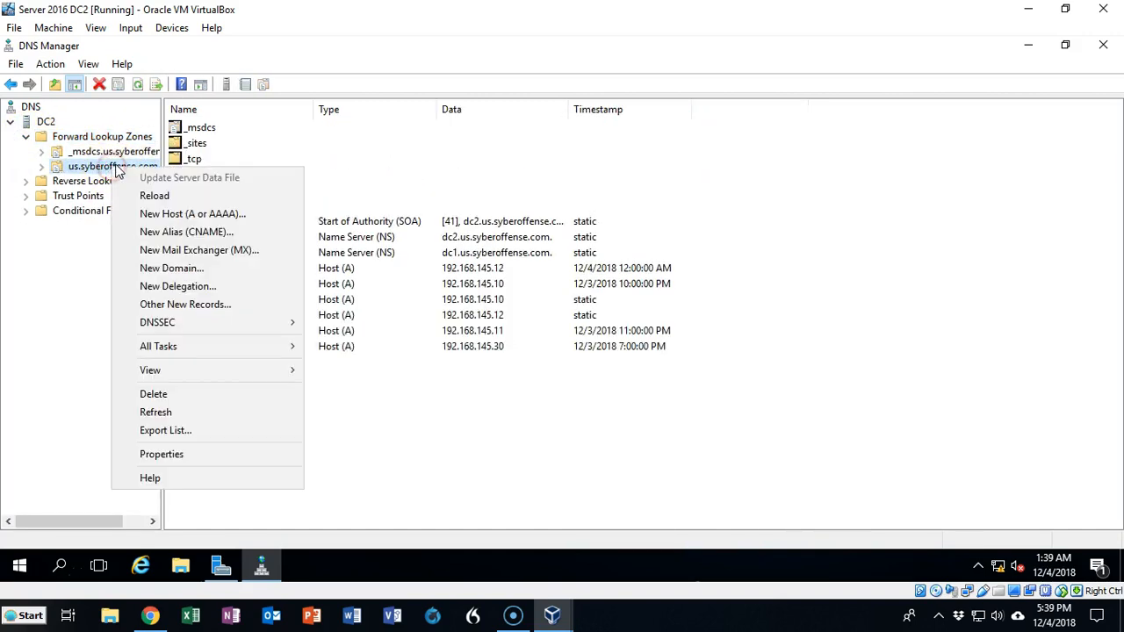
left_click(188, 454)
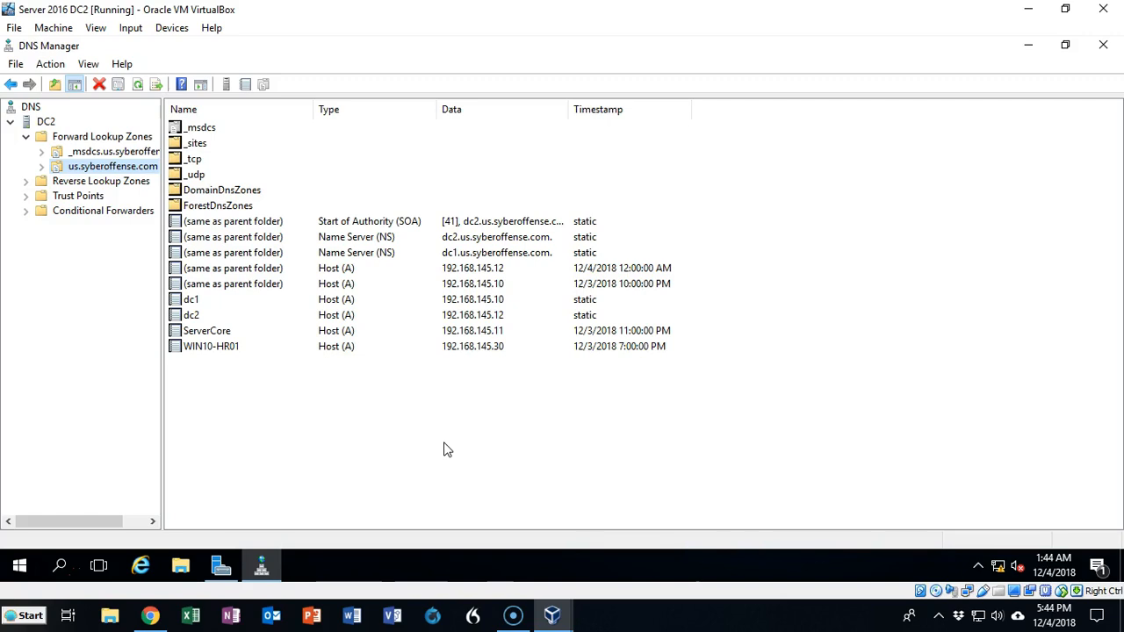
- Open the DC2 Start menu to head back to Server Manager
left_click(21, 562)
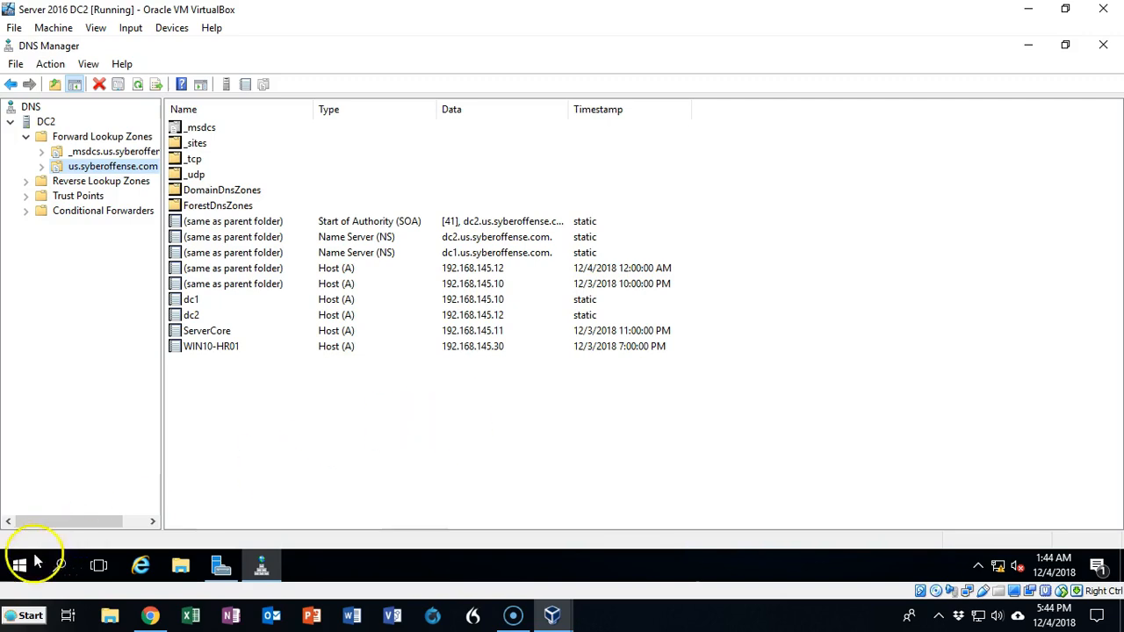